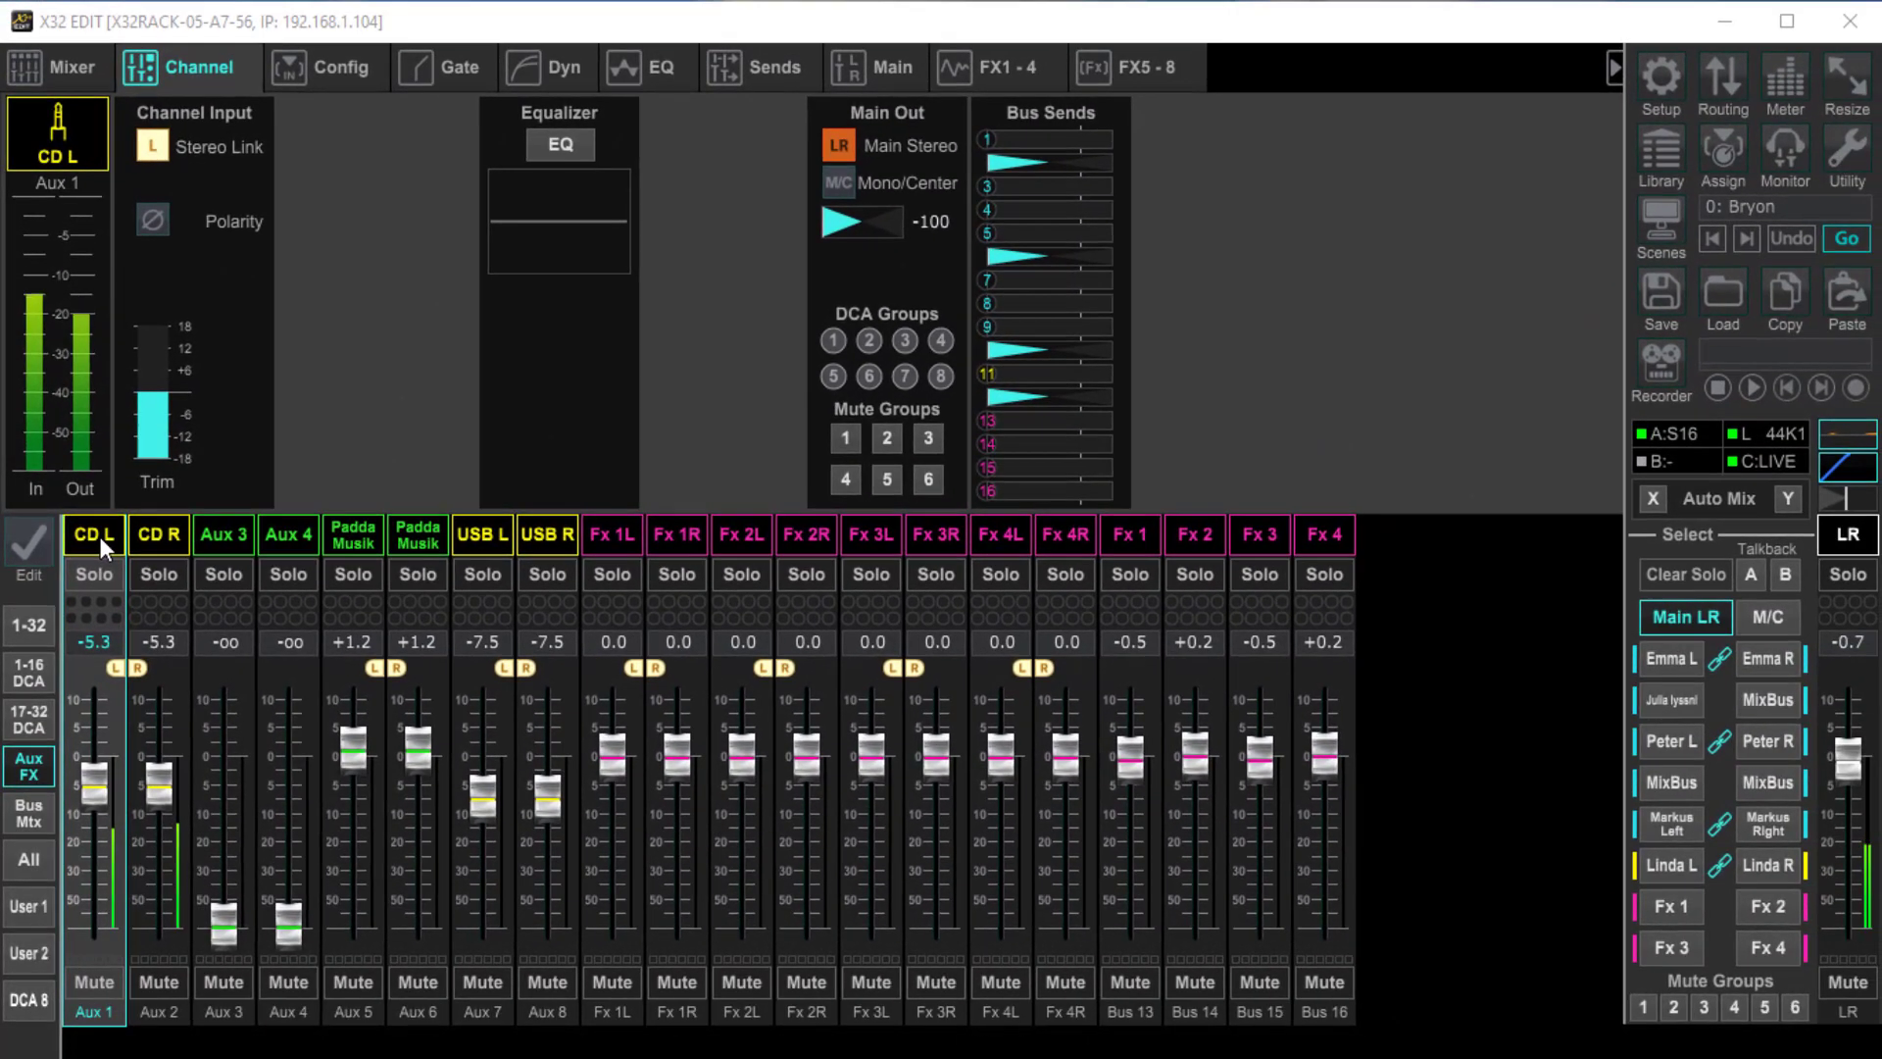
# Check the incoming and outgoing signal levels on the In/Out meters, including the aux returns, then close the meters
pyautogui.click(1785, 76)
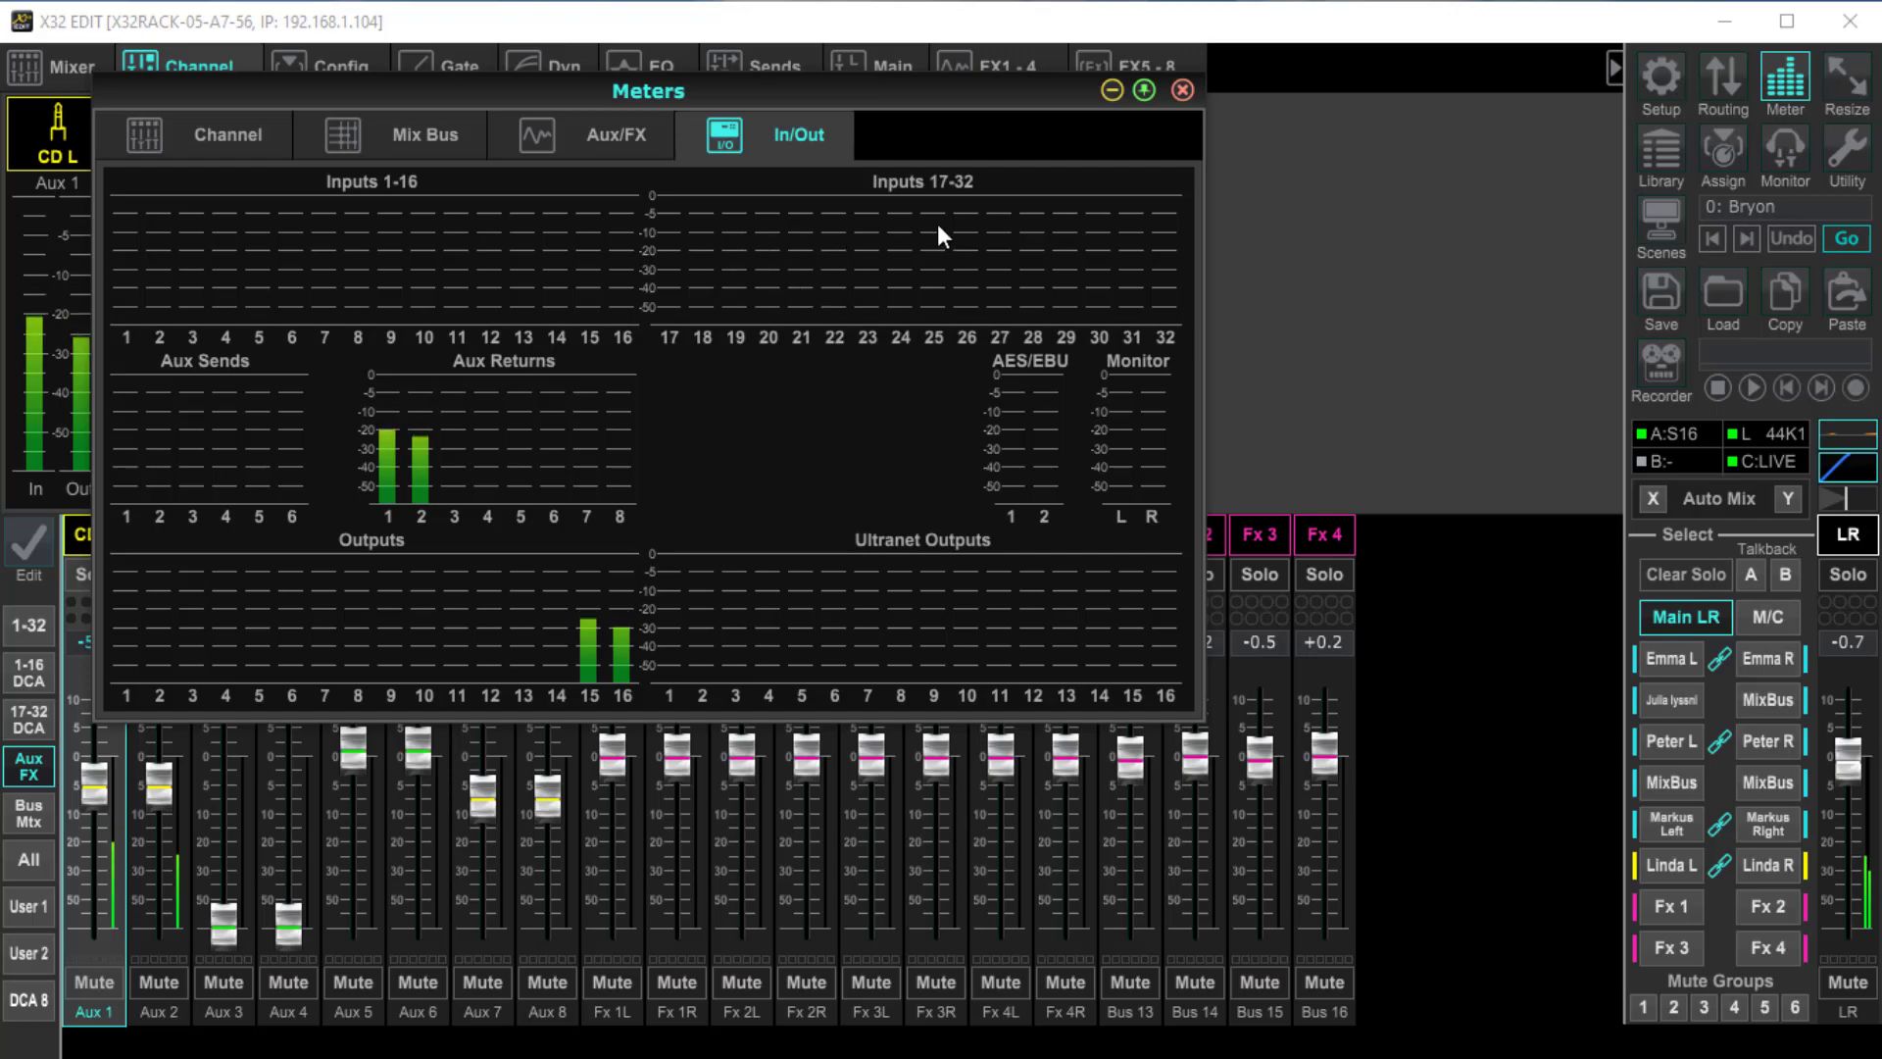
pyautogui.click(898, 188)
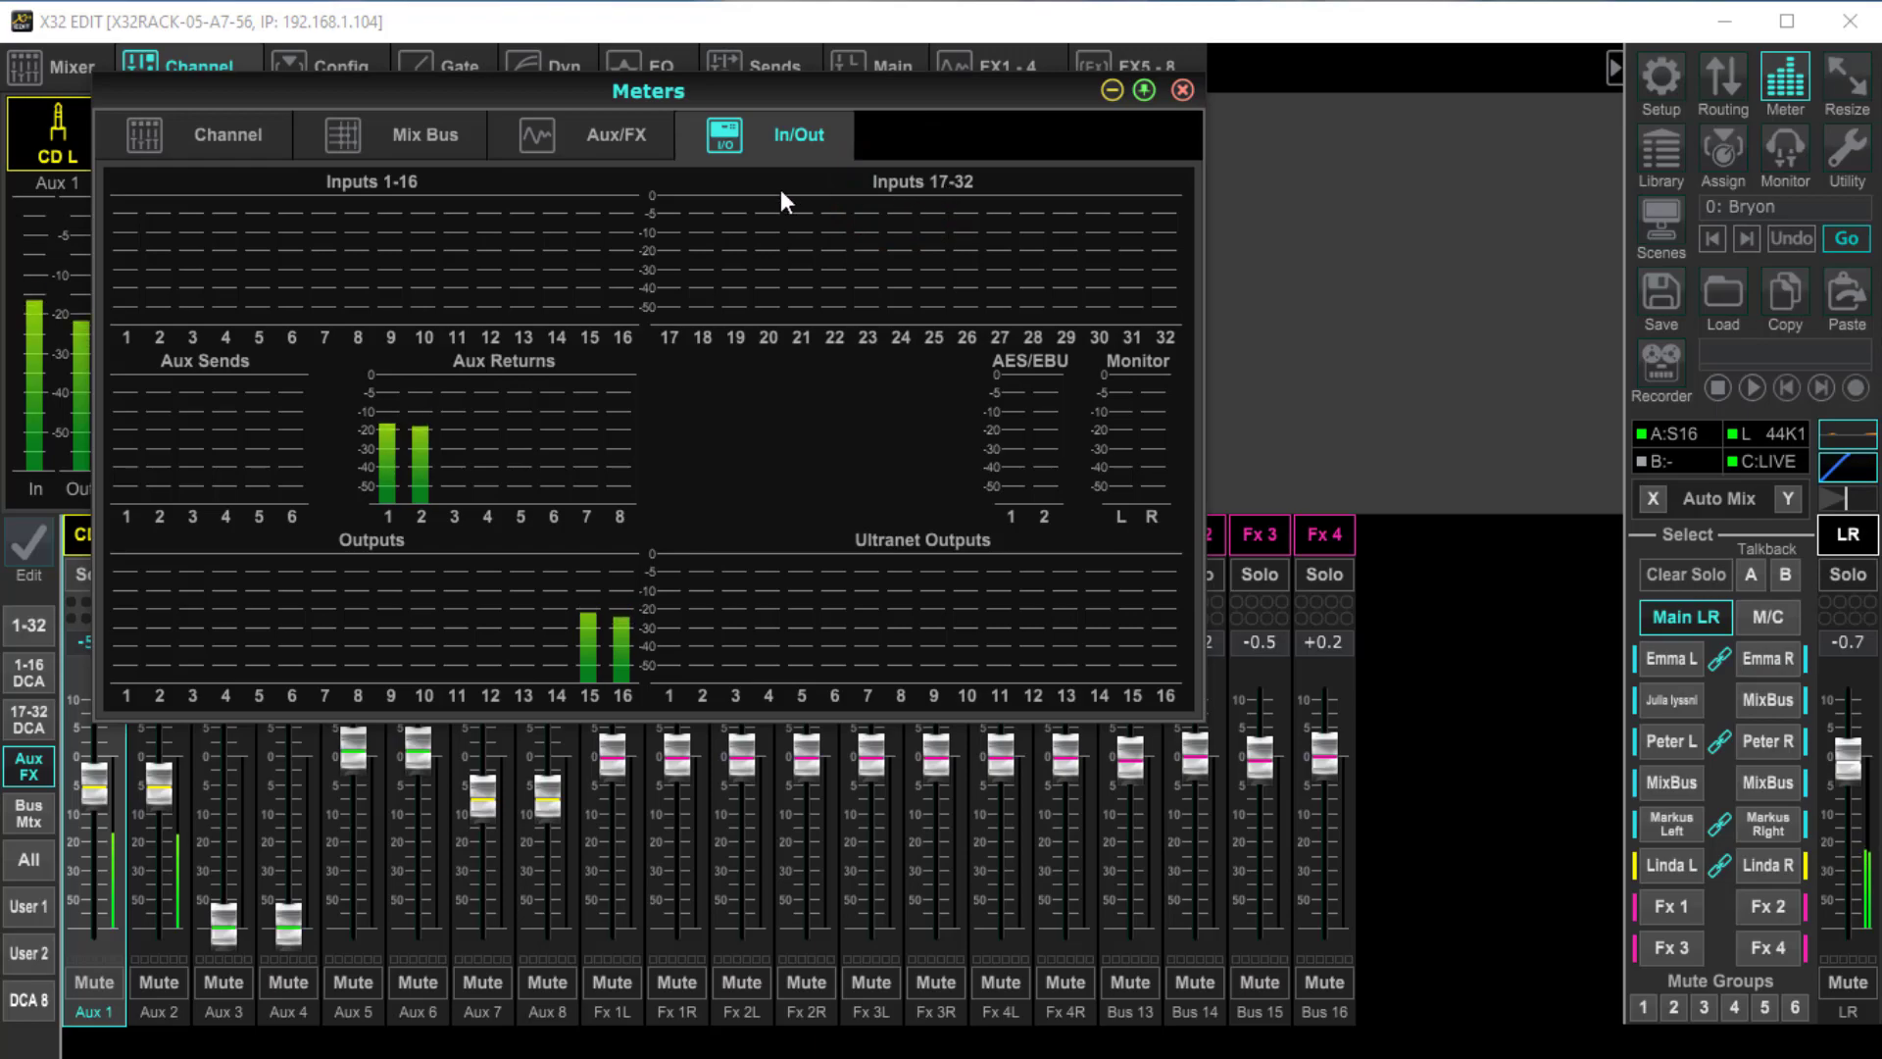
pyautogui.click(1672, 433)
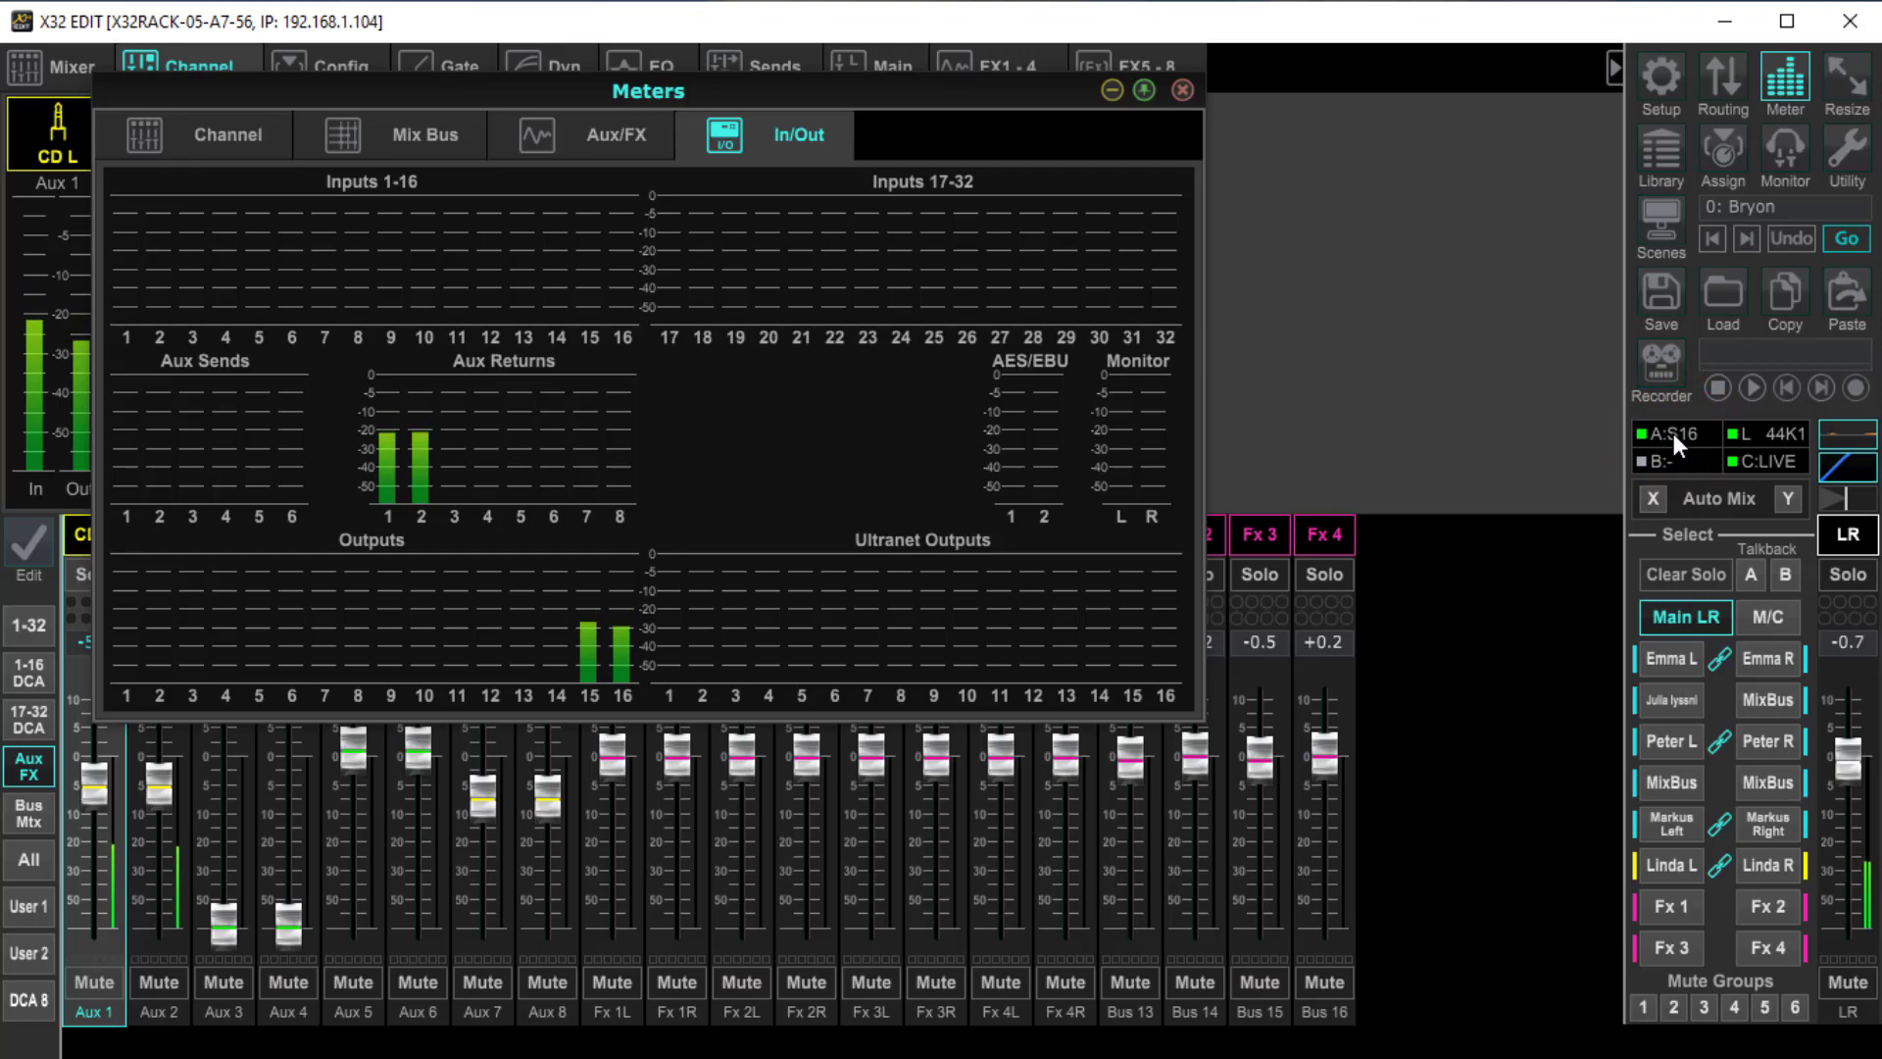
pyautogui.click(1183, 89)
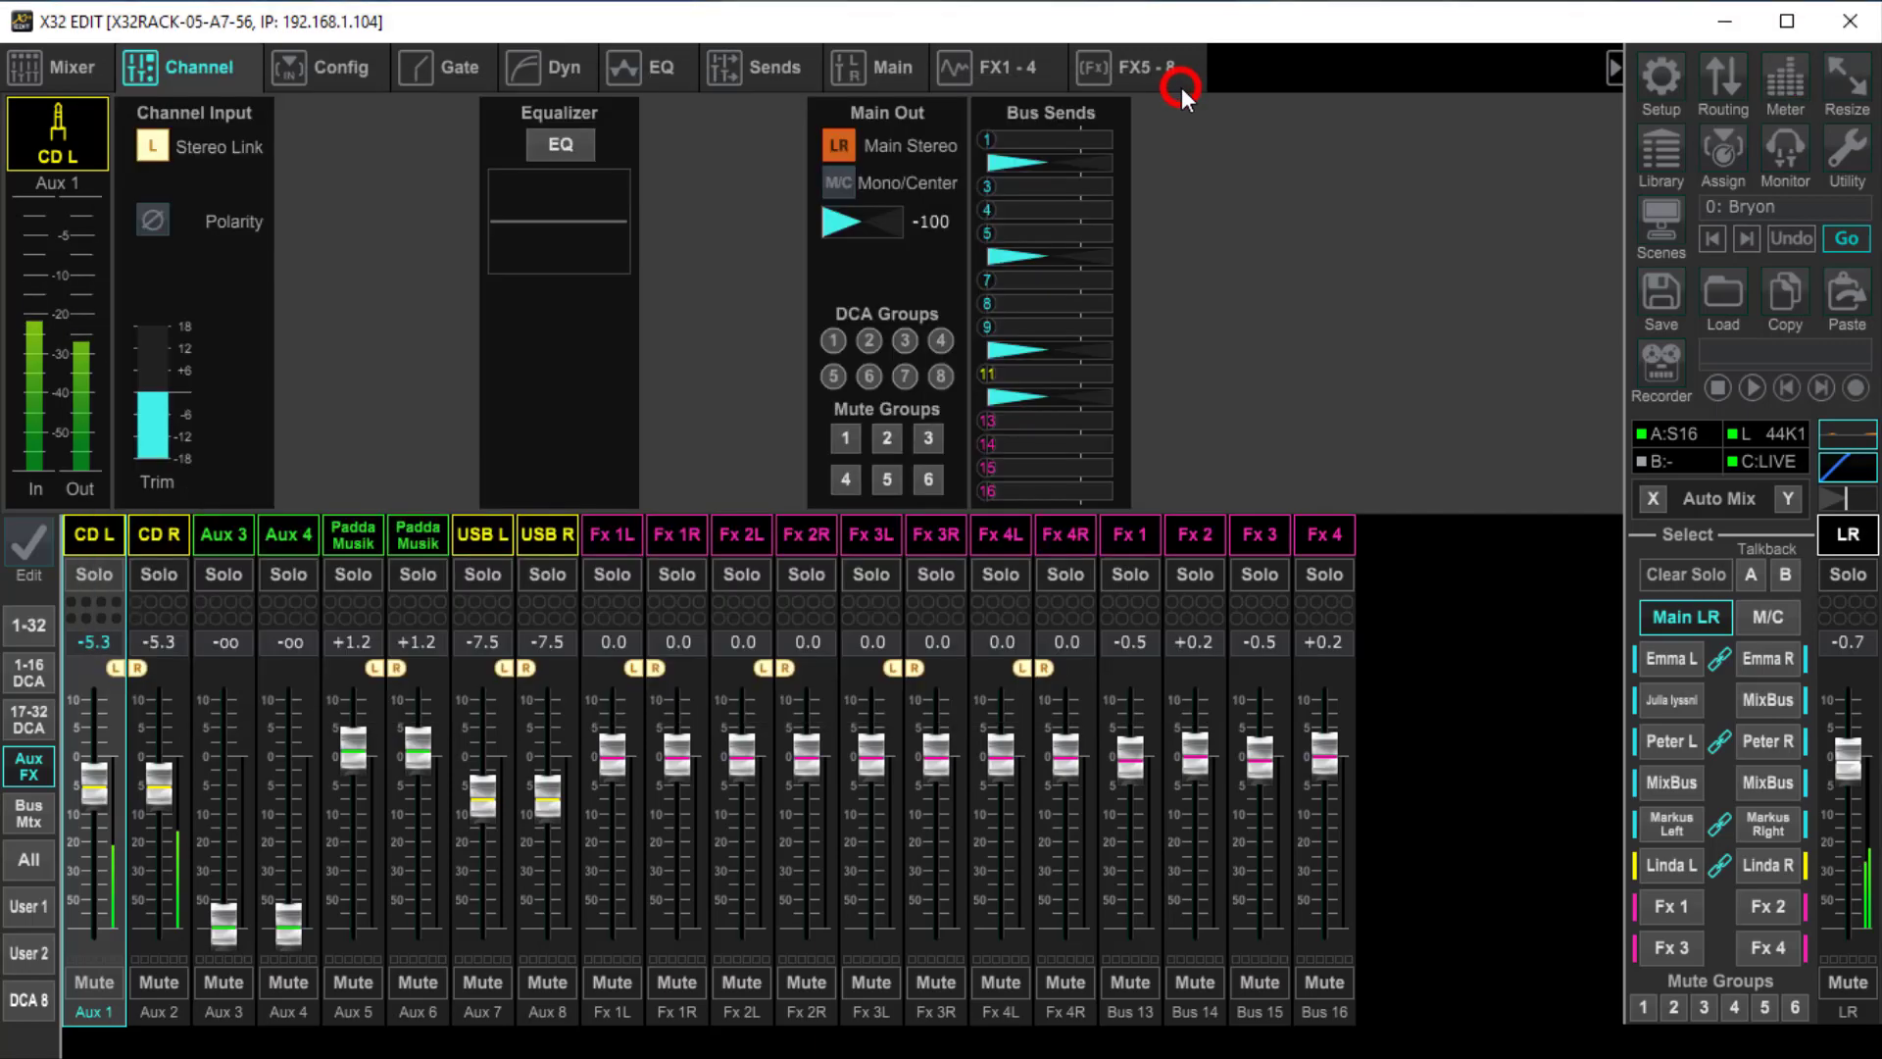
# Open the input routing and set Aux In Remap to AES50 A1-6
pyautogui.click(1722, 78)
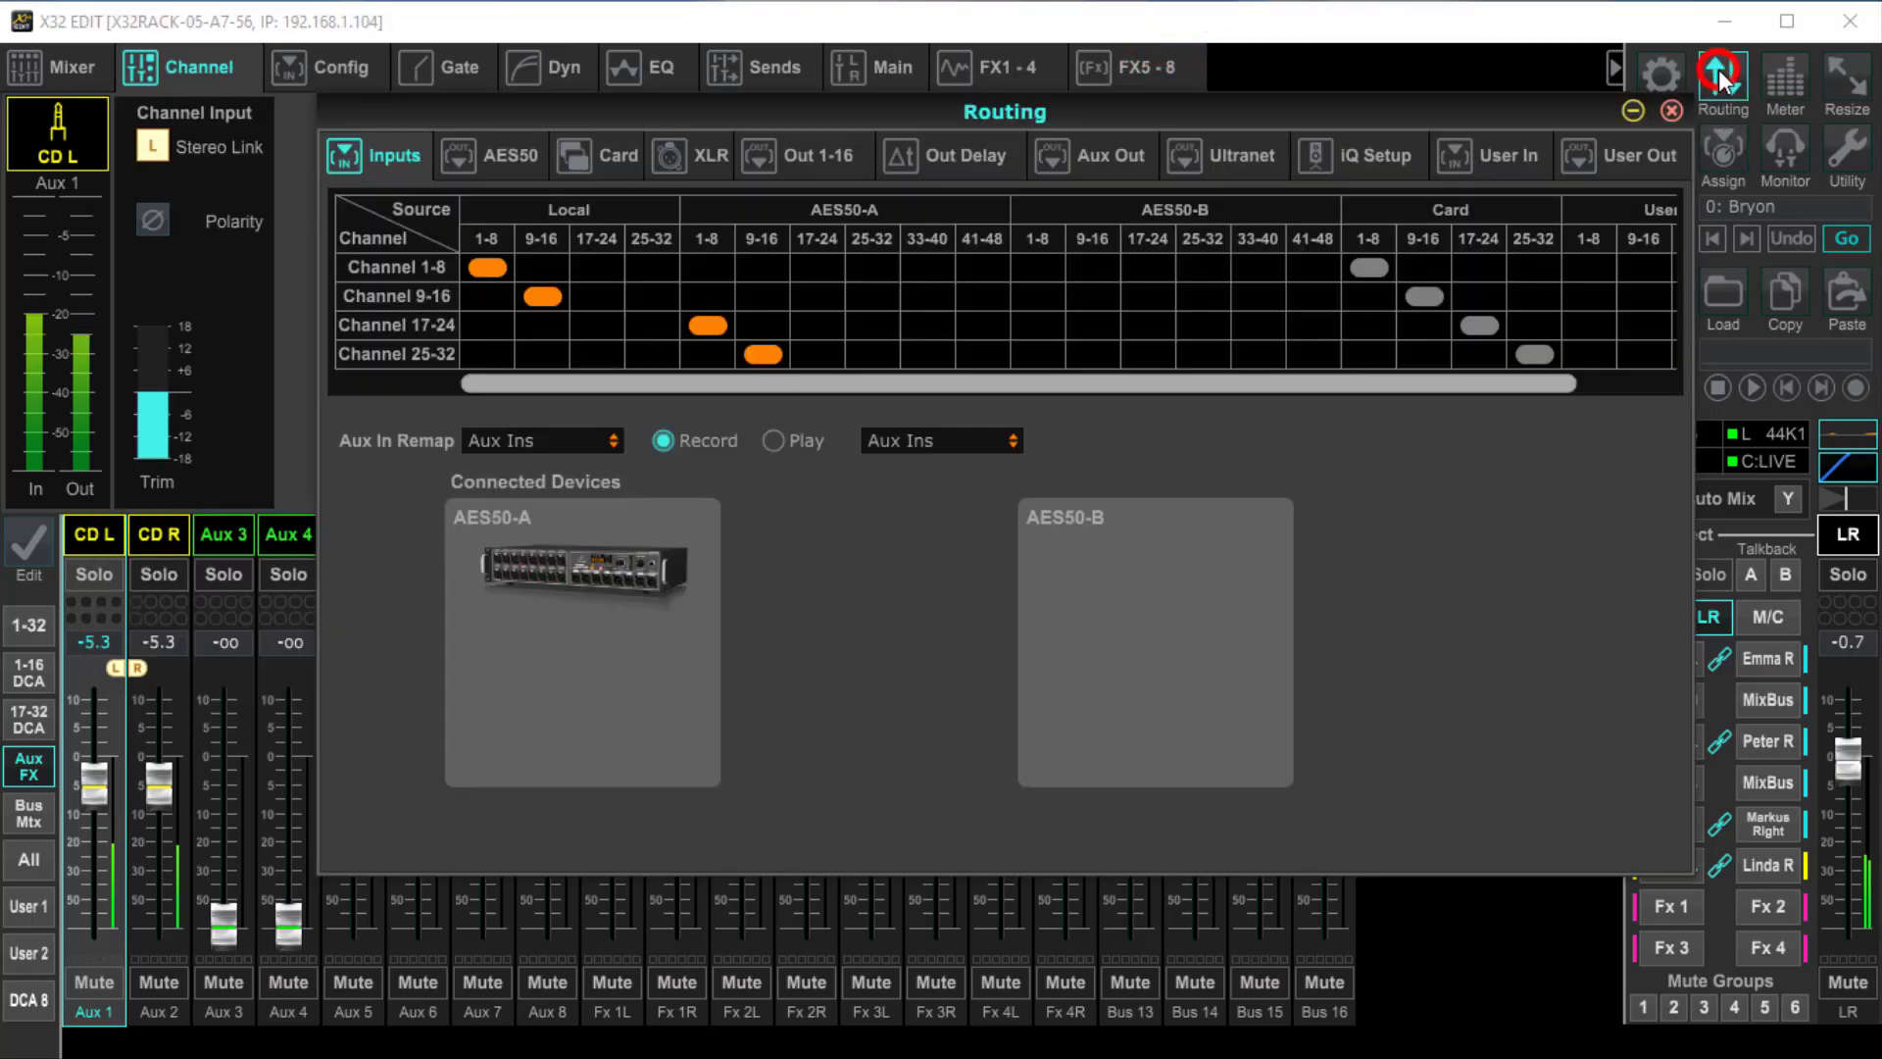
pyautogui.click(386, 444)
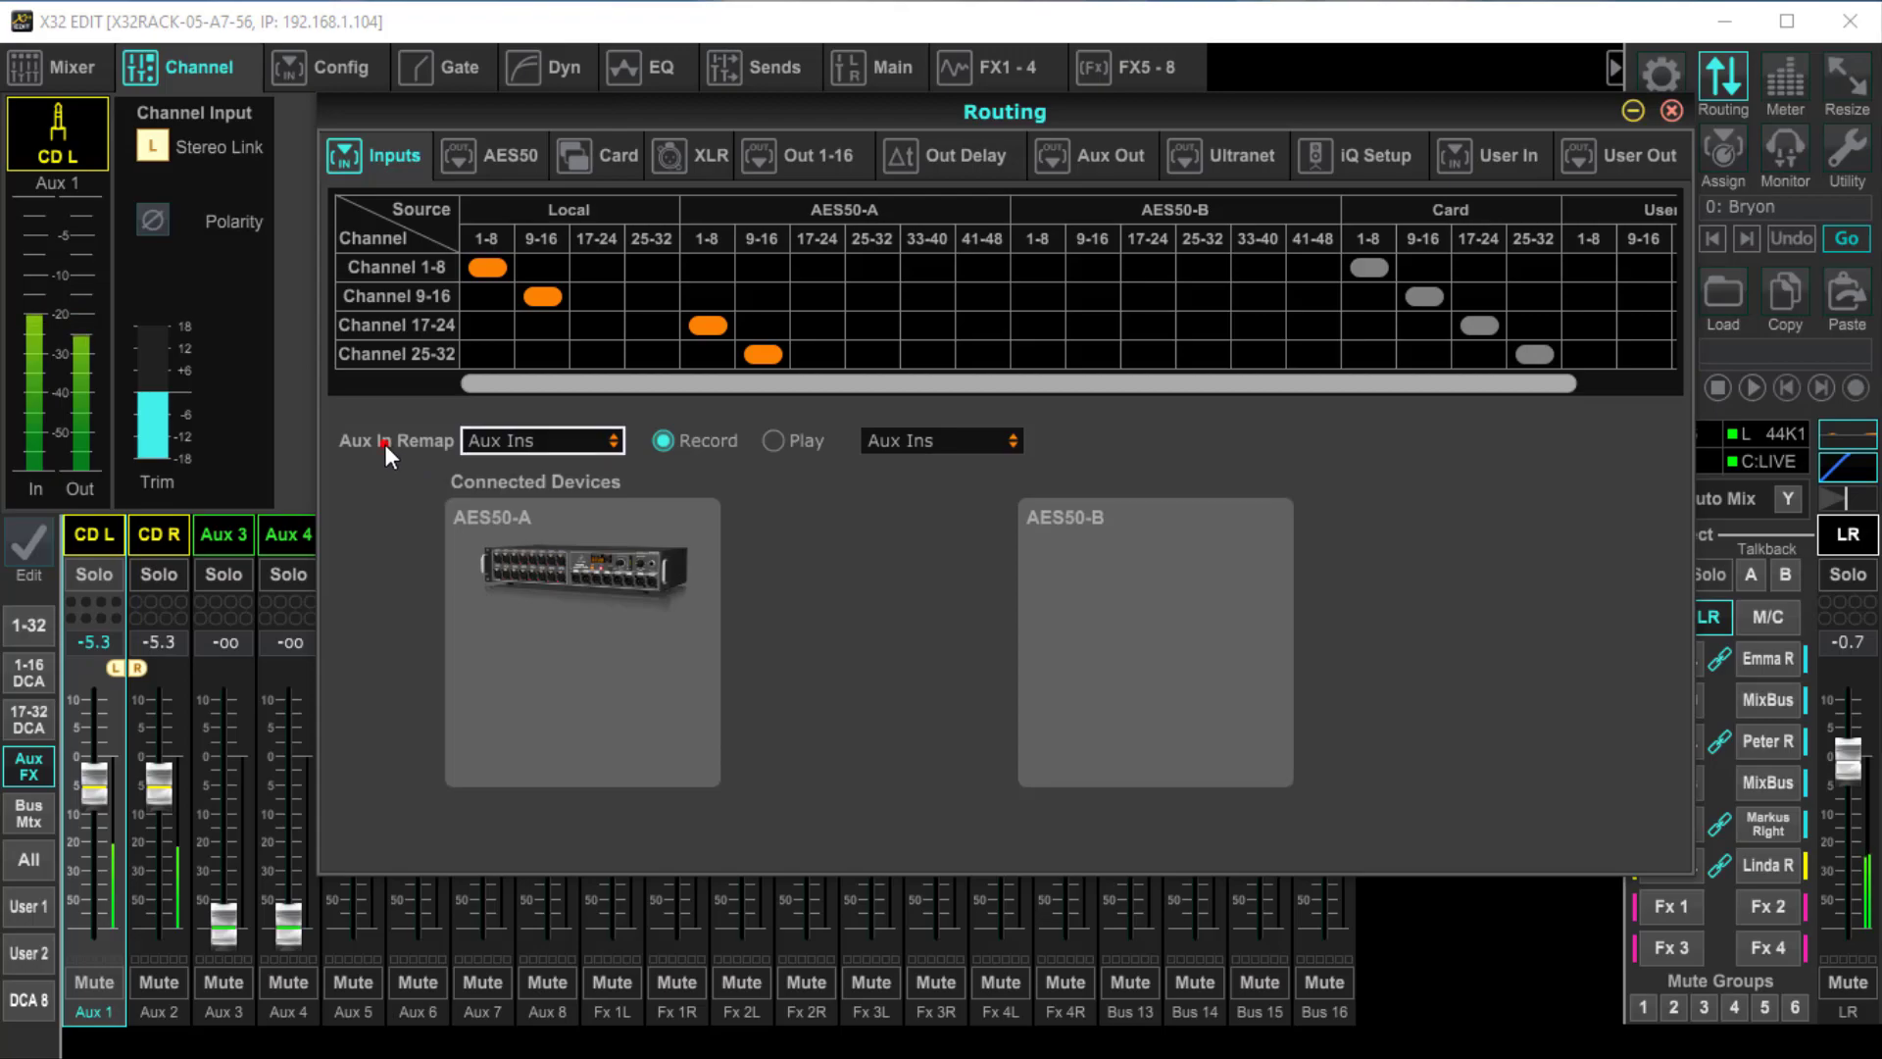
pyautogui.click(575, 447)
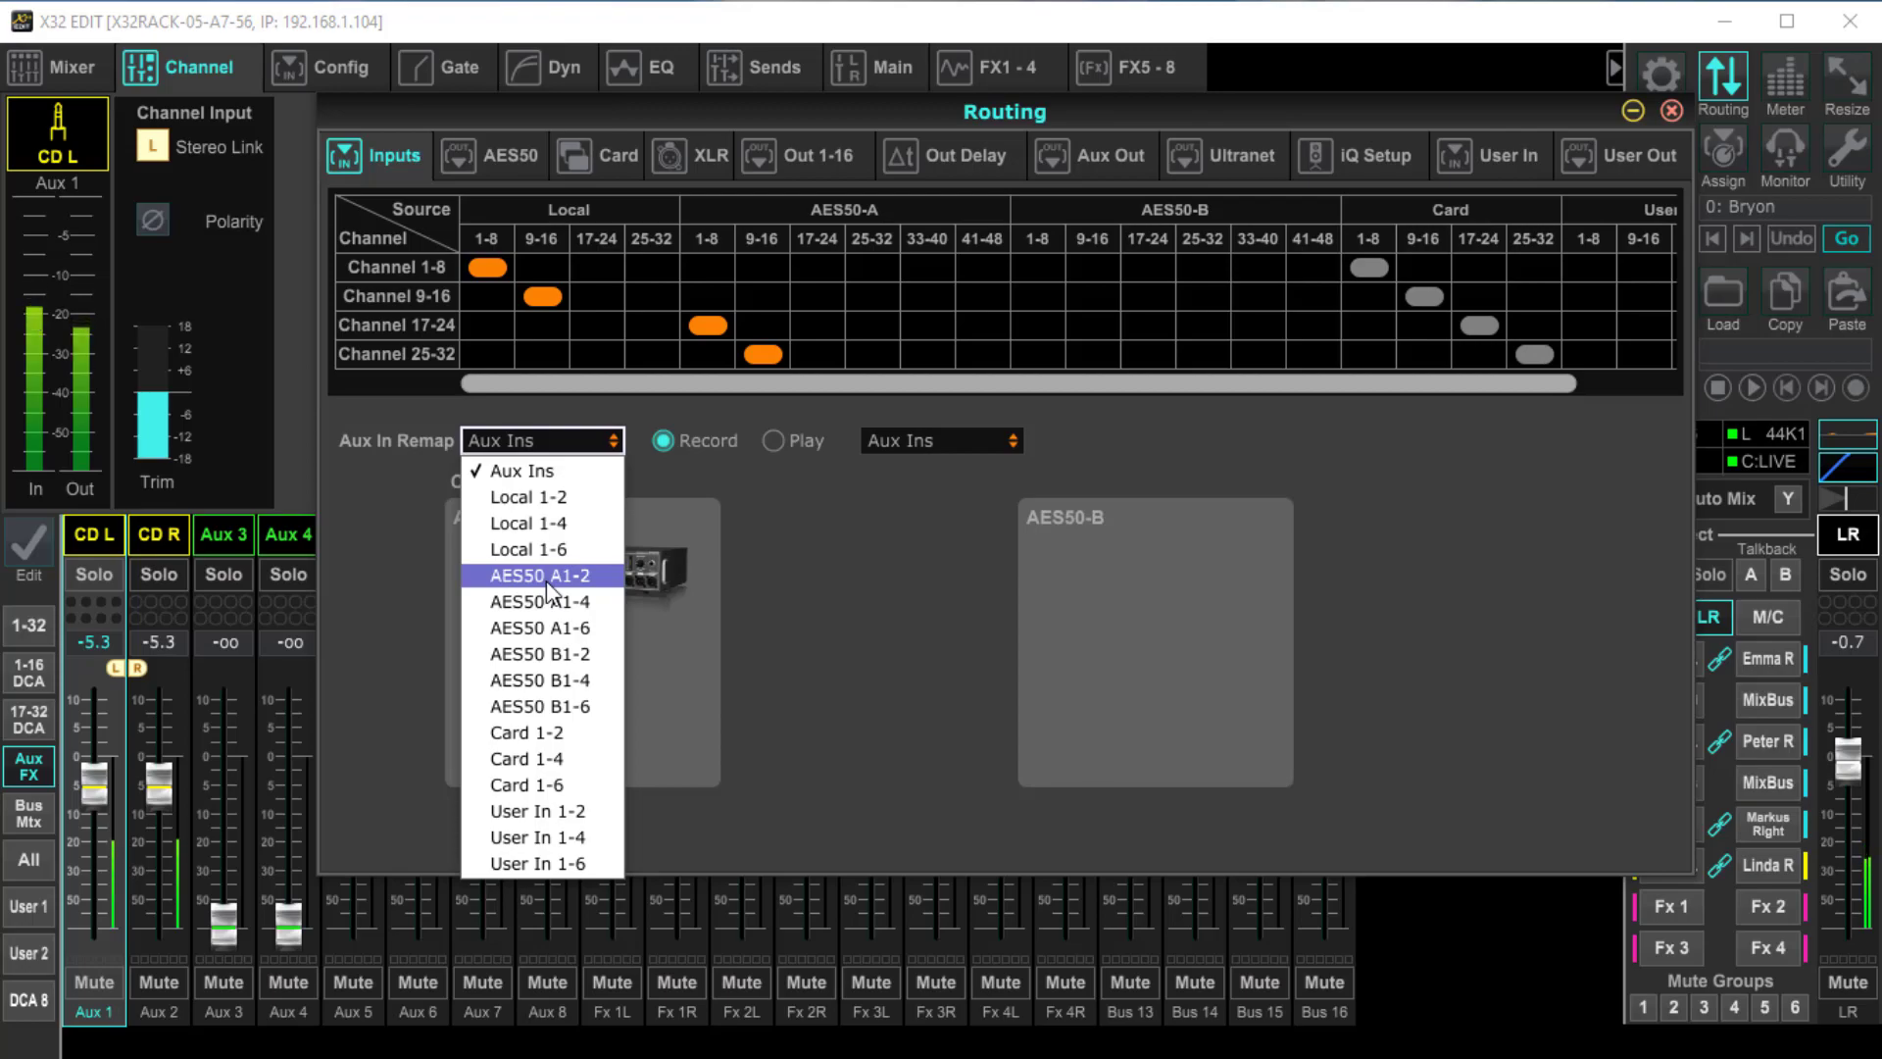
pyautogui.click(545, 632)
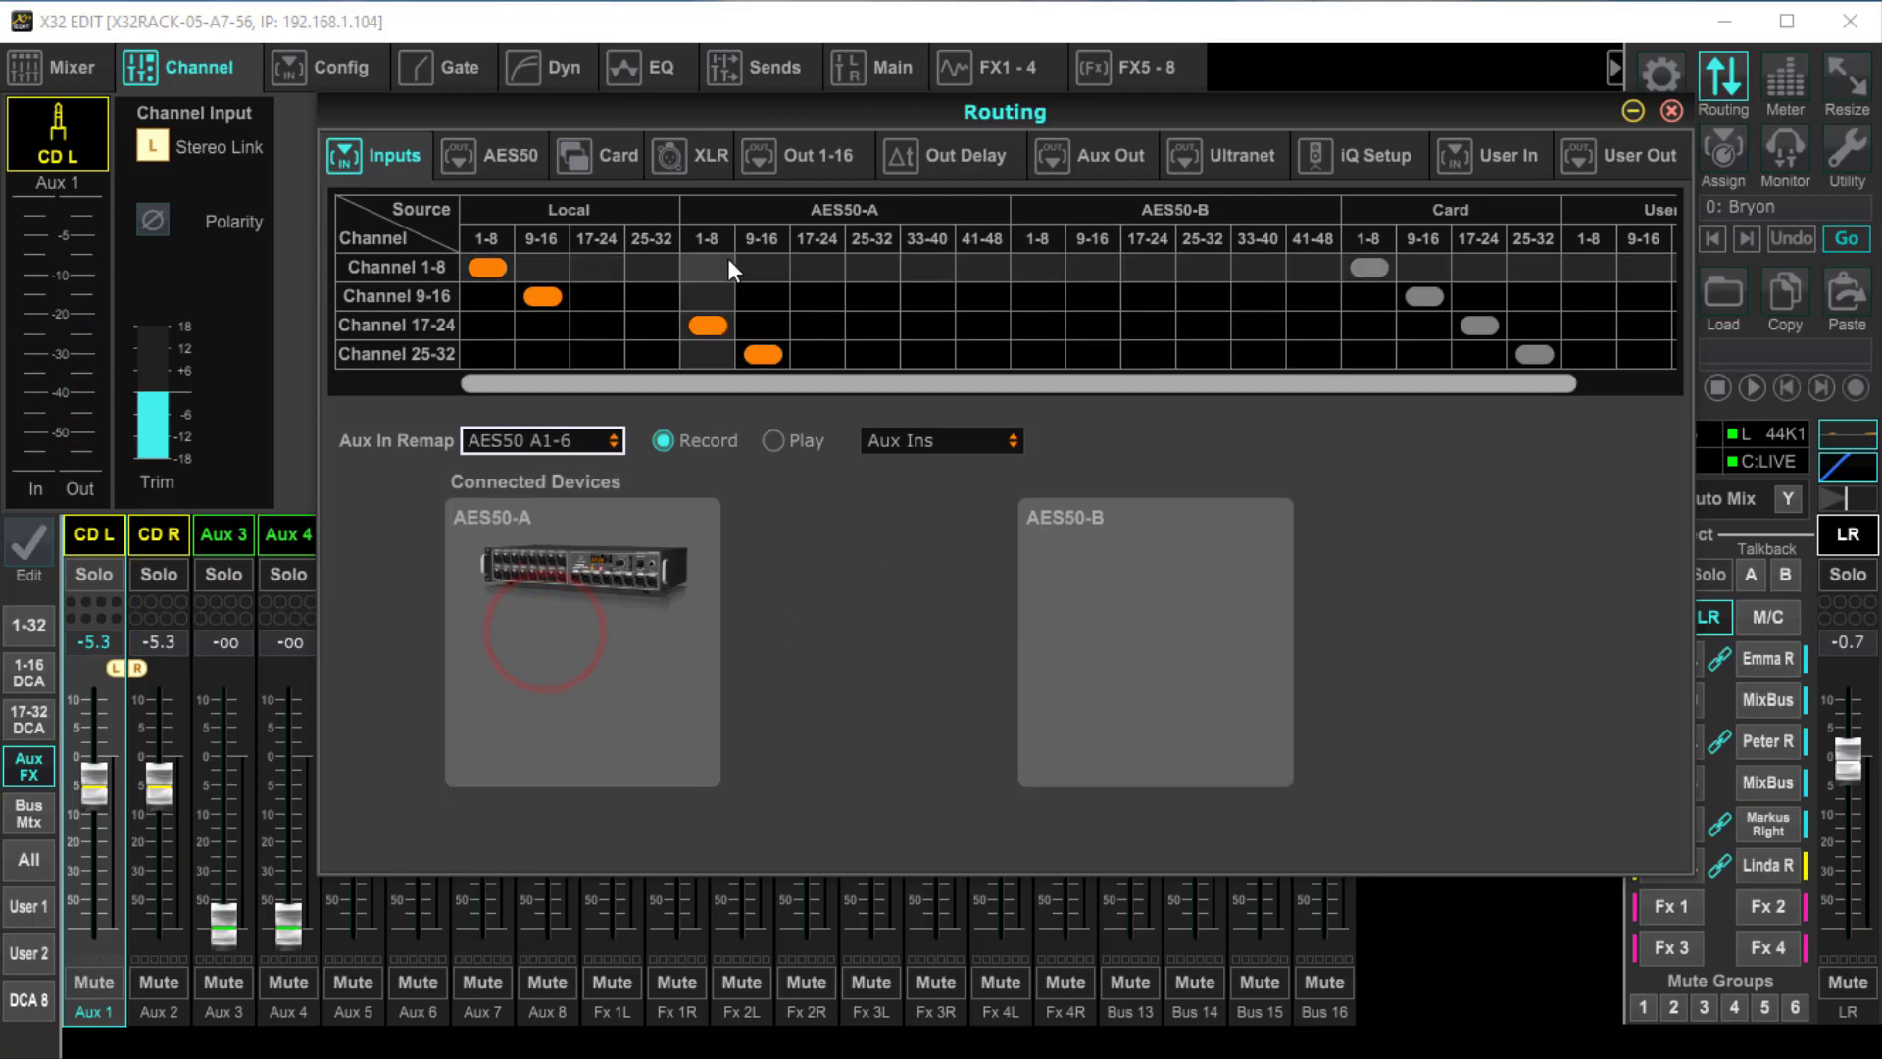
pyautogui.click(826, 214)
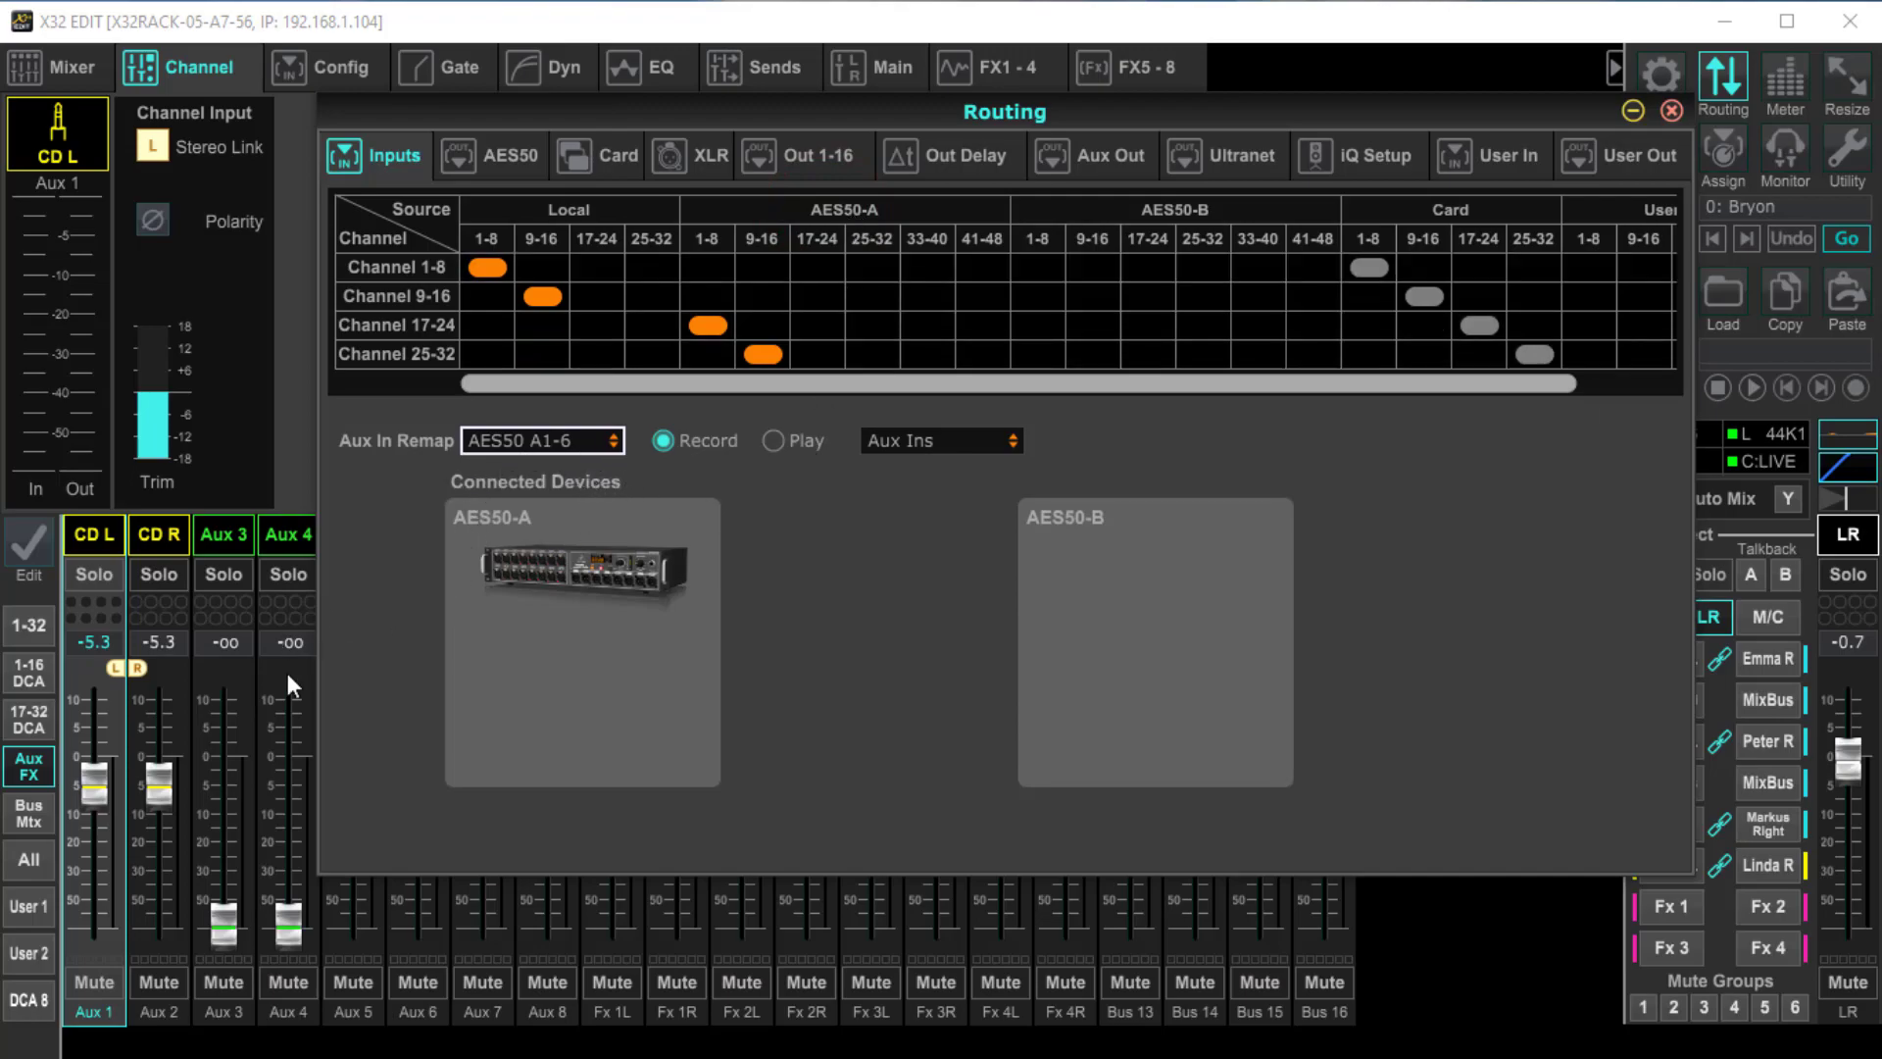
# Restore Aux In Remap to Aux Ins and leave the routing settings
pyautogui.click(614, 441)
pyautogui.click(538, 465)
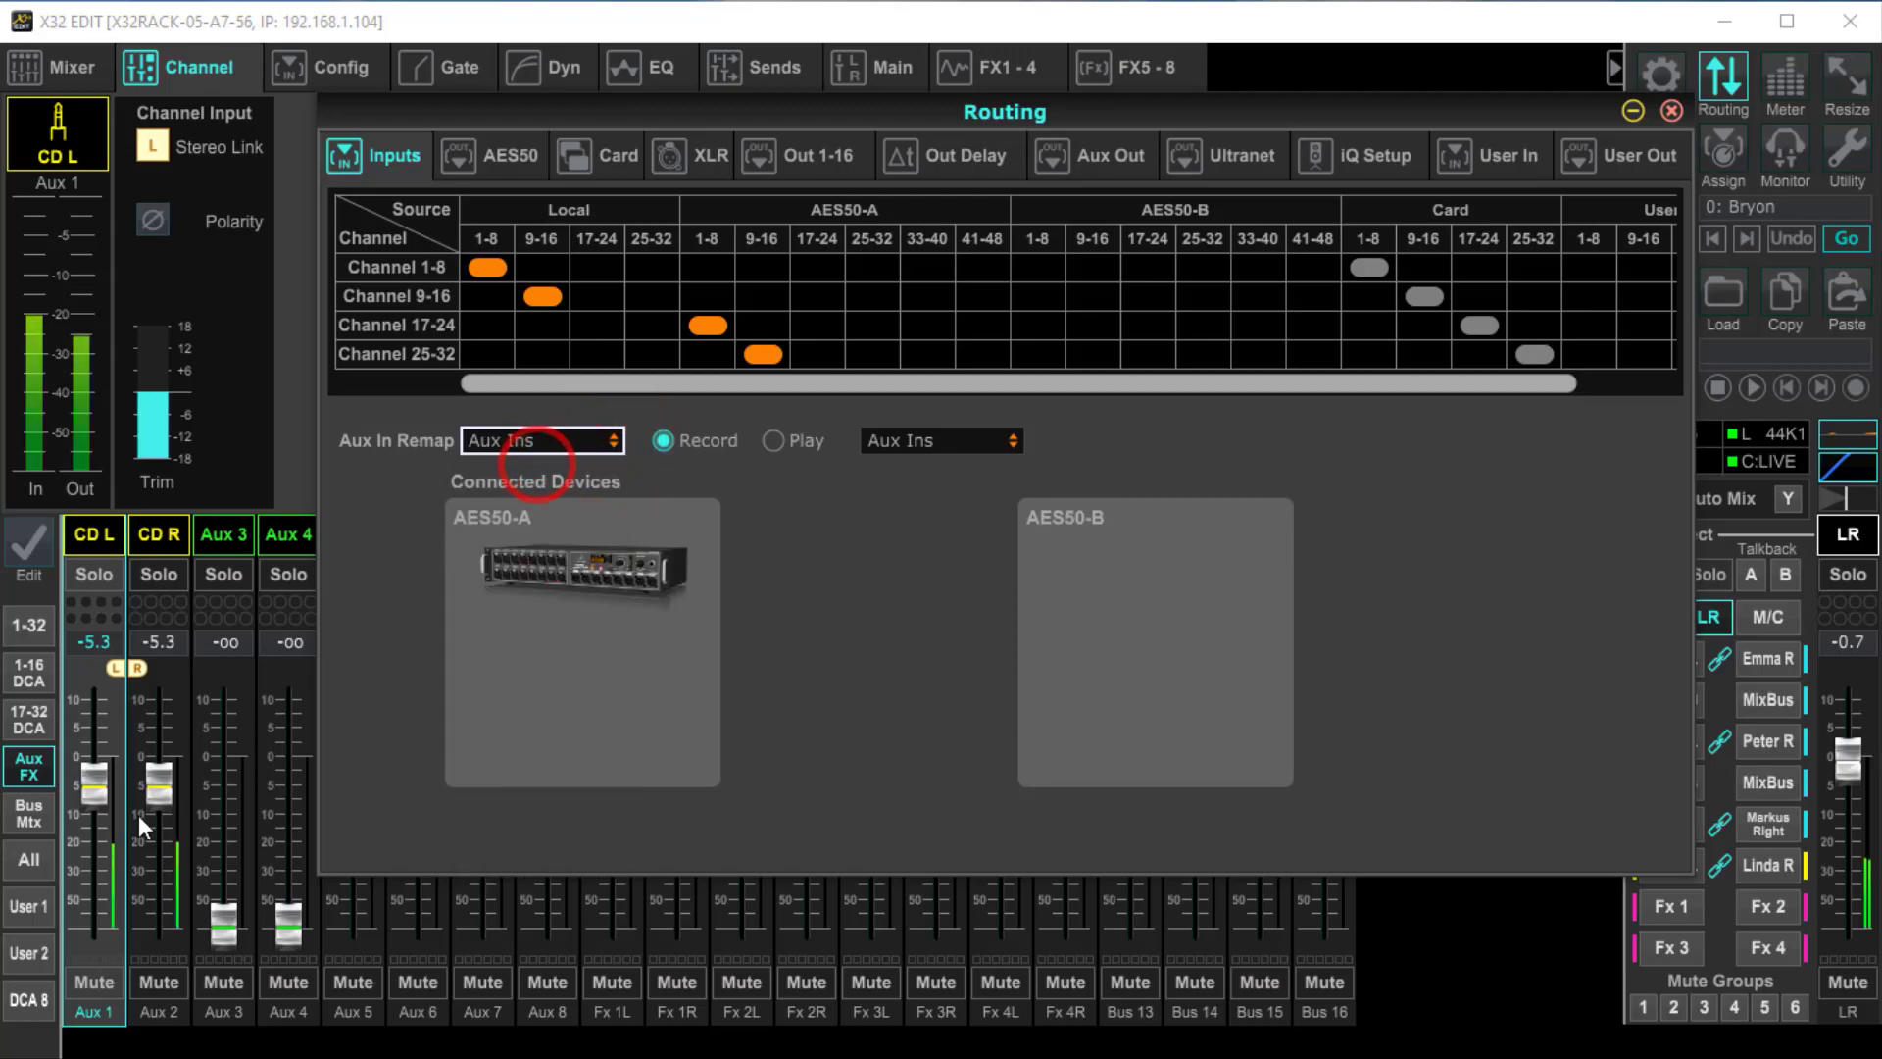
pyautogui.click(143, 862)
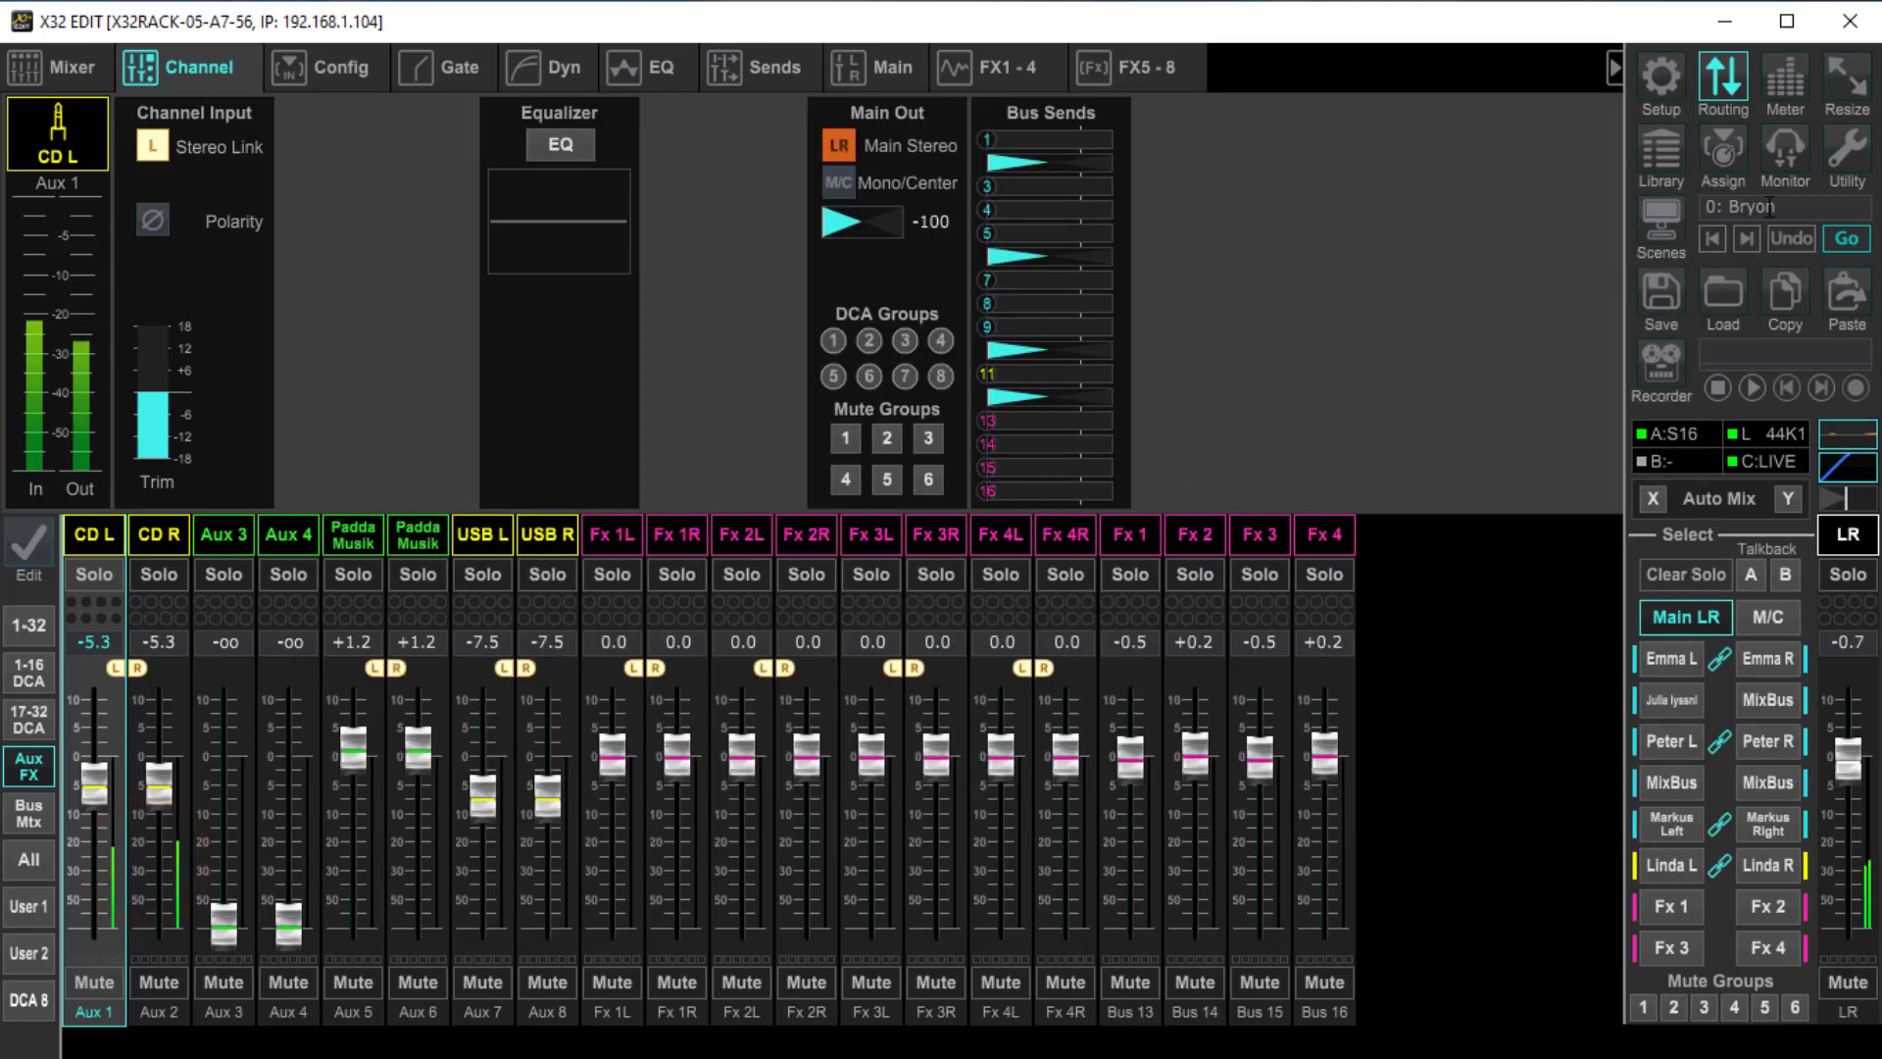
# Reopen the input routing and remap the aux inputs to AES50 A1-6
pyautogui.click(1724, 83)
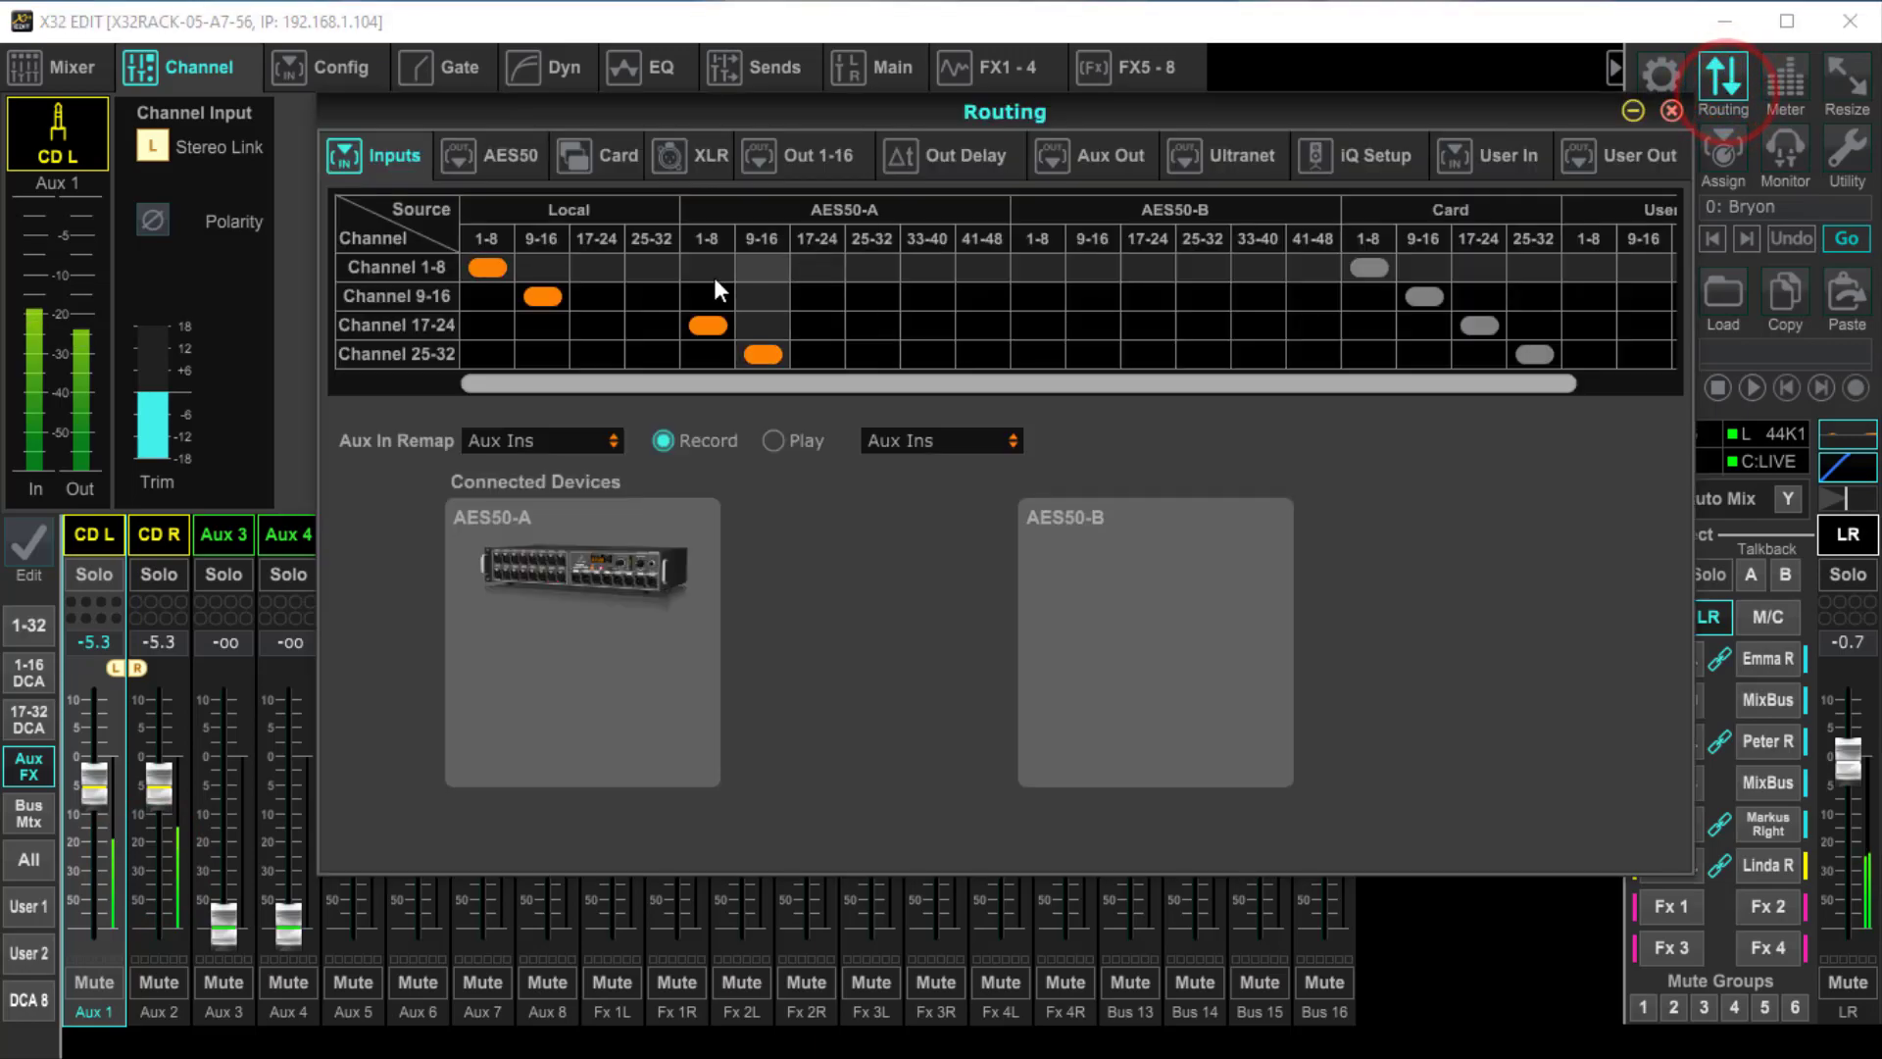
pyautogui.click(567, 443)
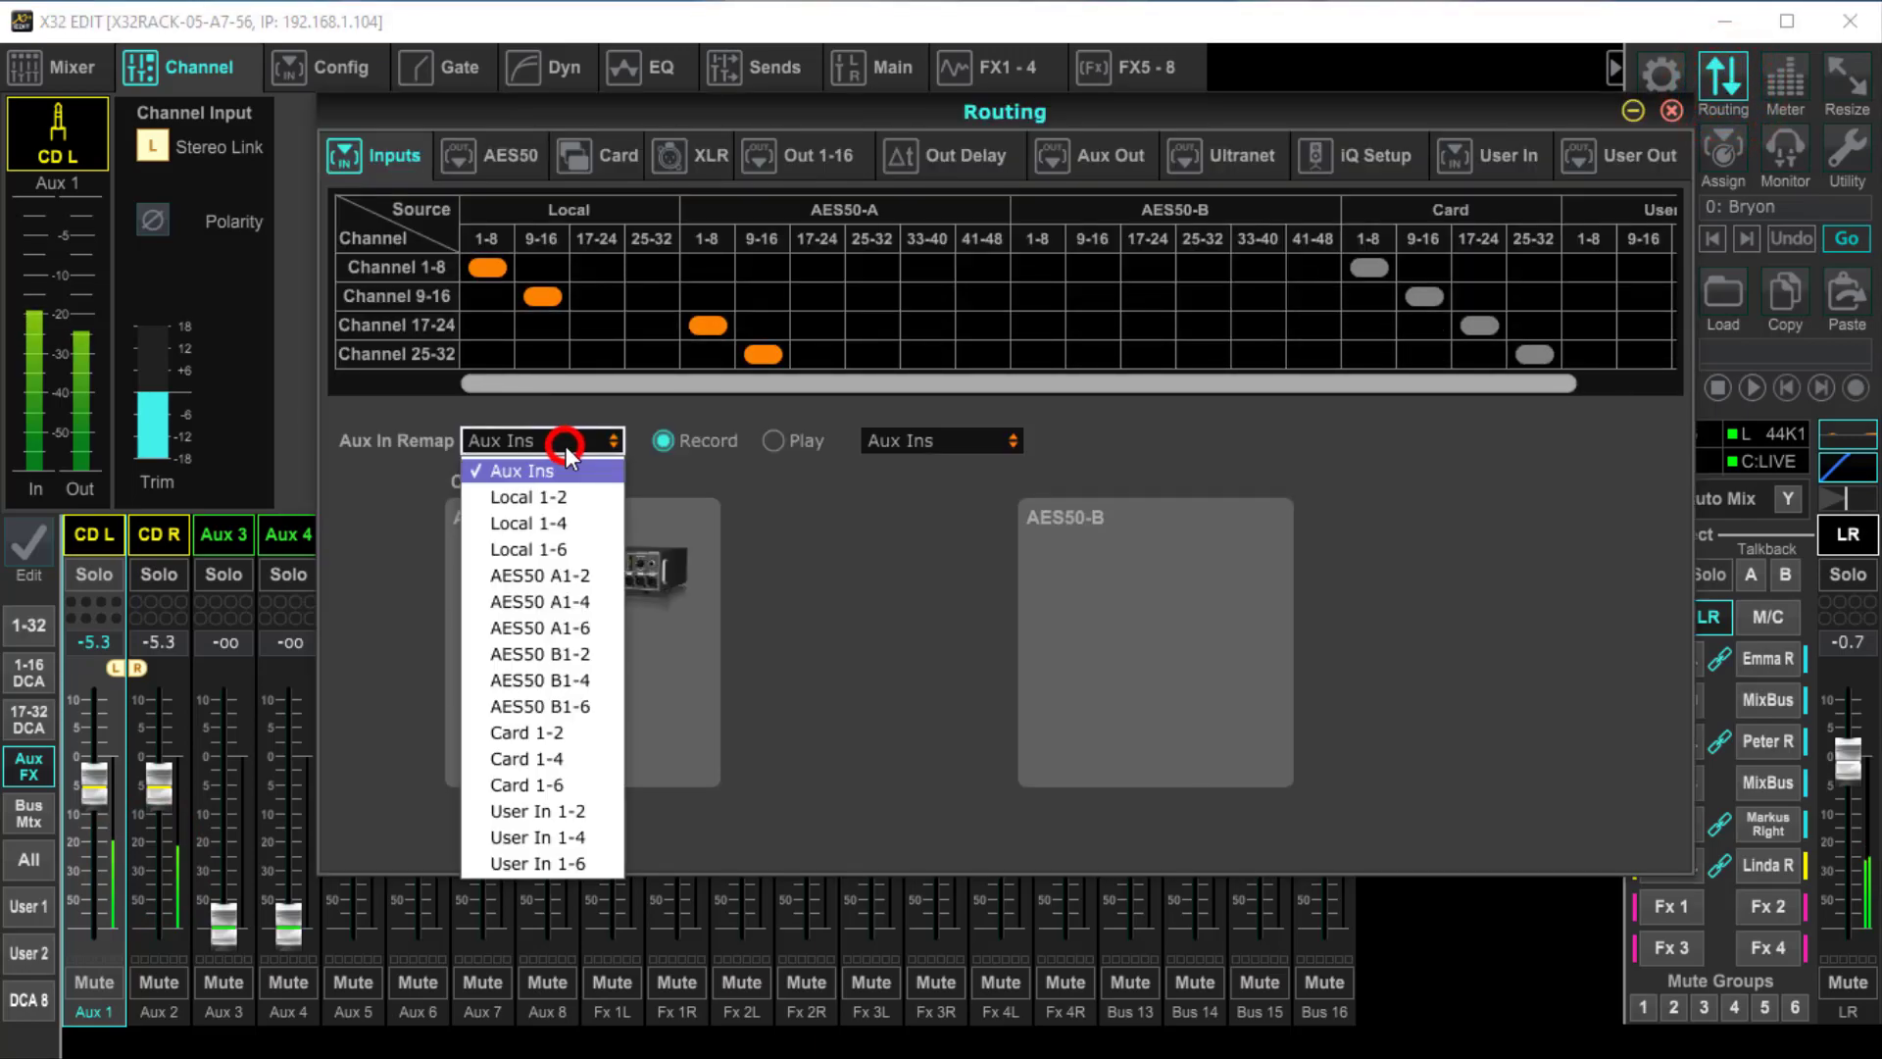
pyautogui.click(563, 632)
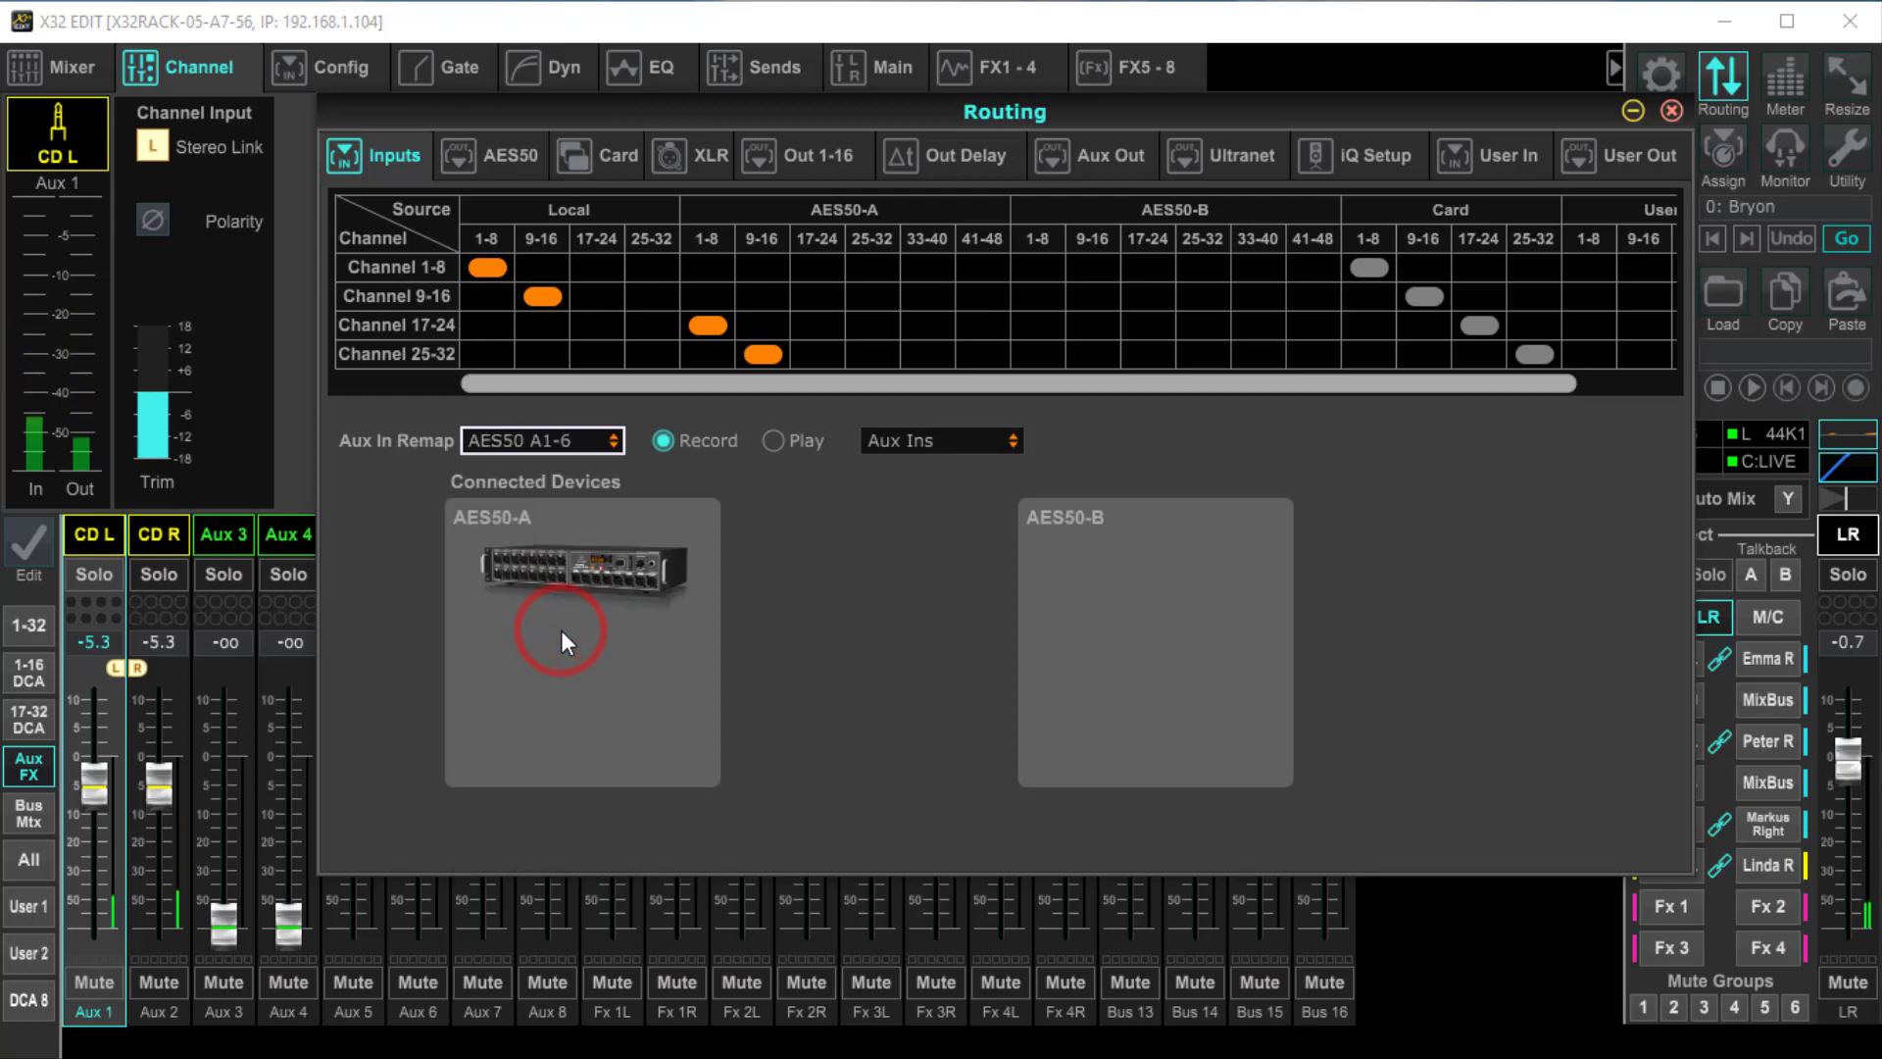
pyautogui.click(578, 443)
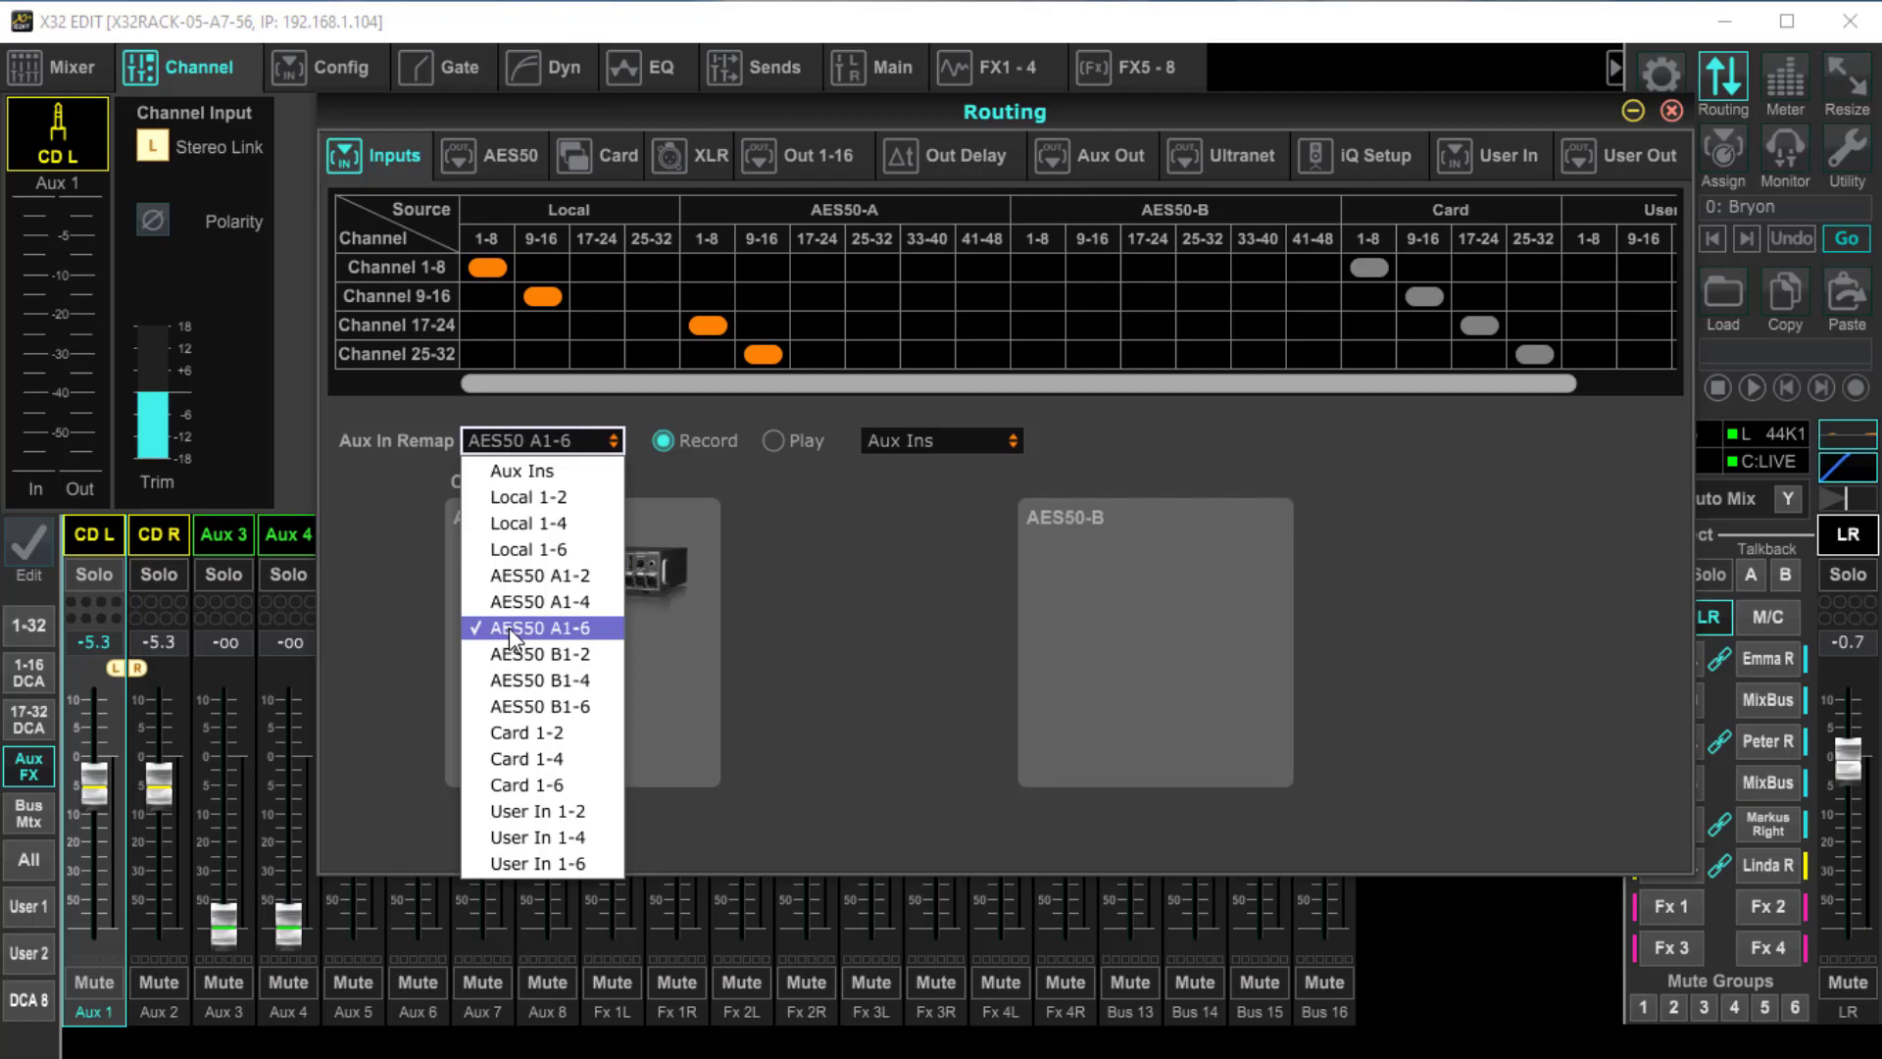
pyautogui.click(833, 621)
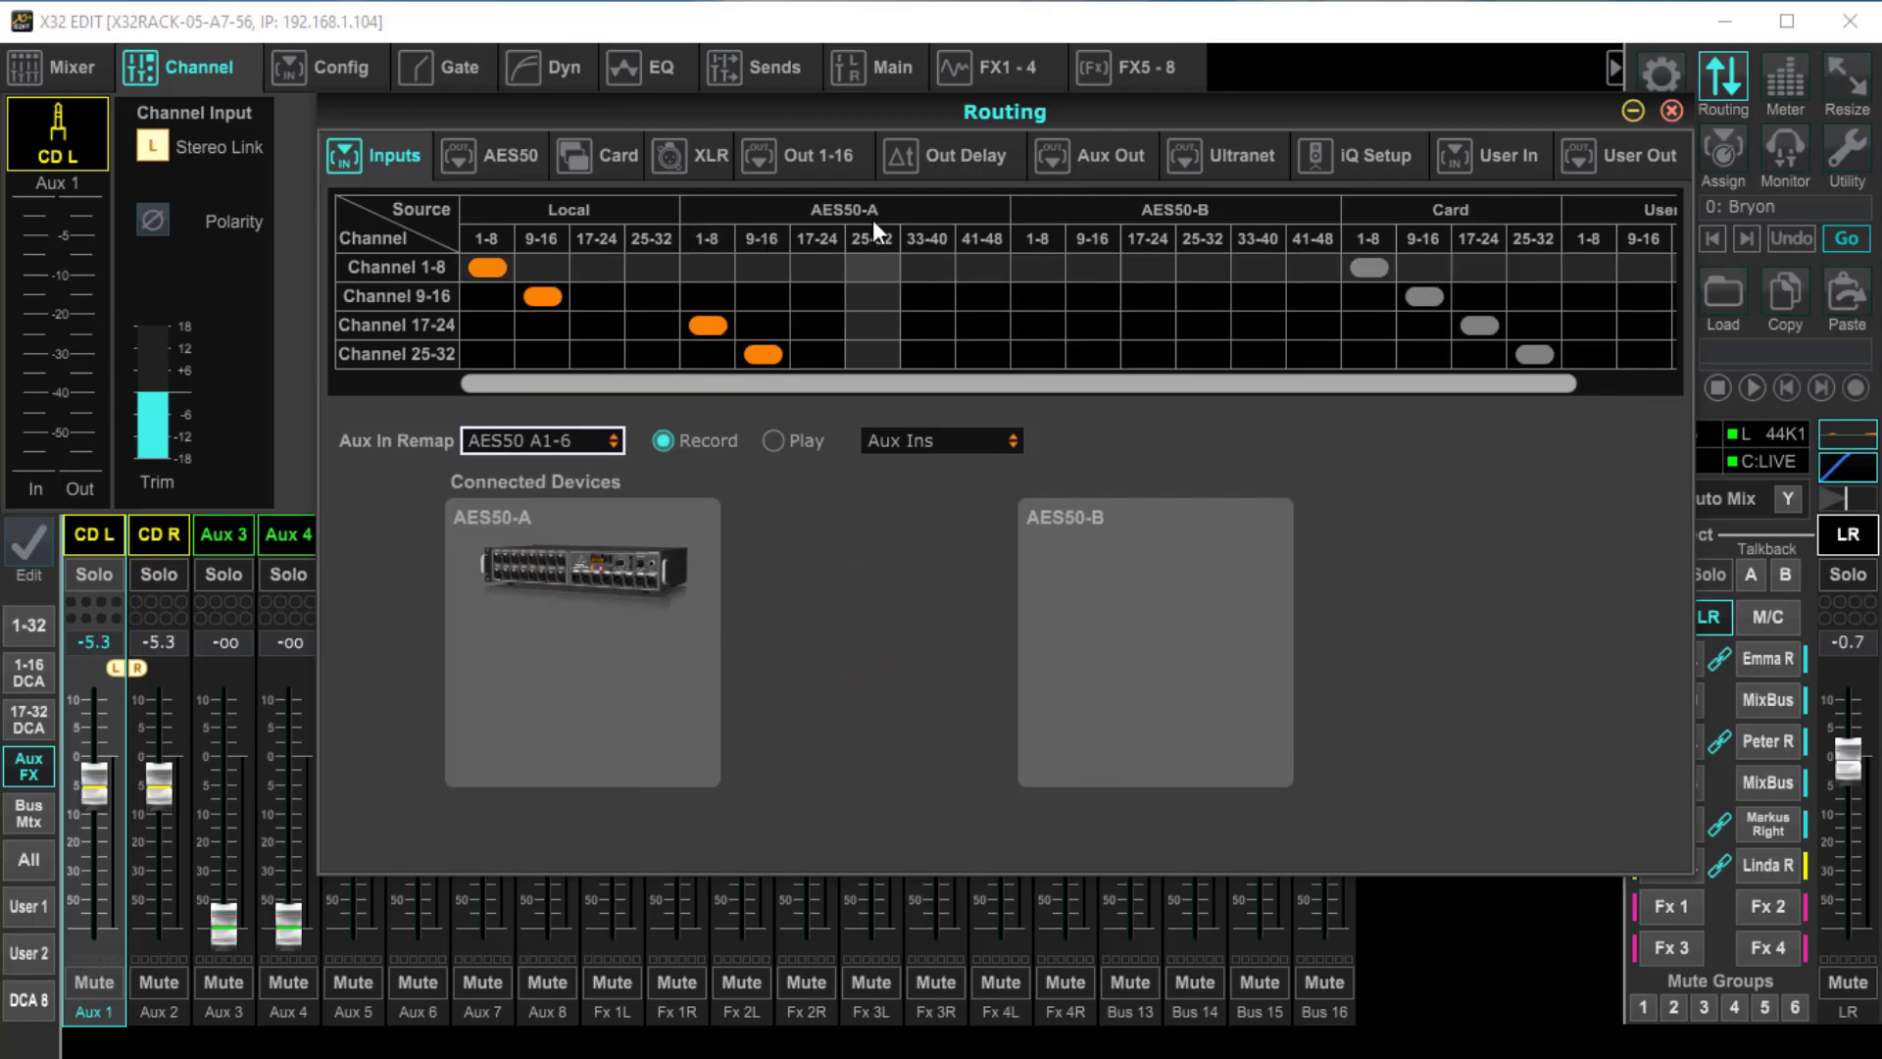
# Route channels 17-24 from User In 1-8 in the input routing and open the User In patch
pyautogui.click(402, 159)
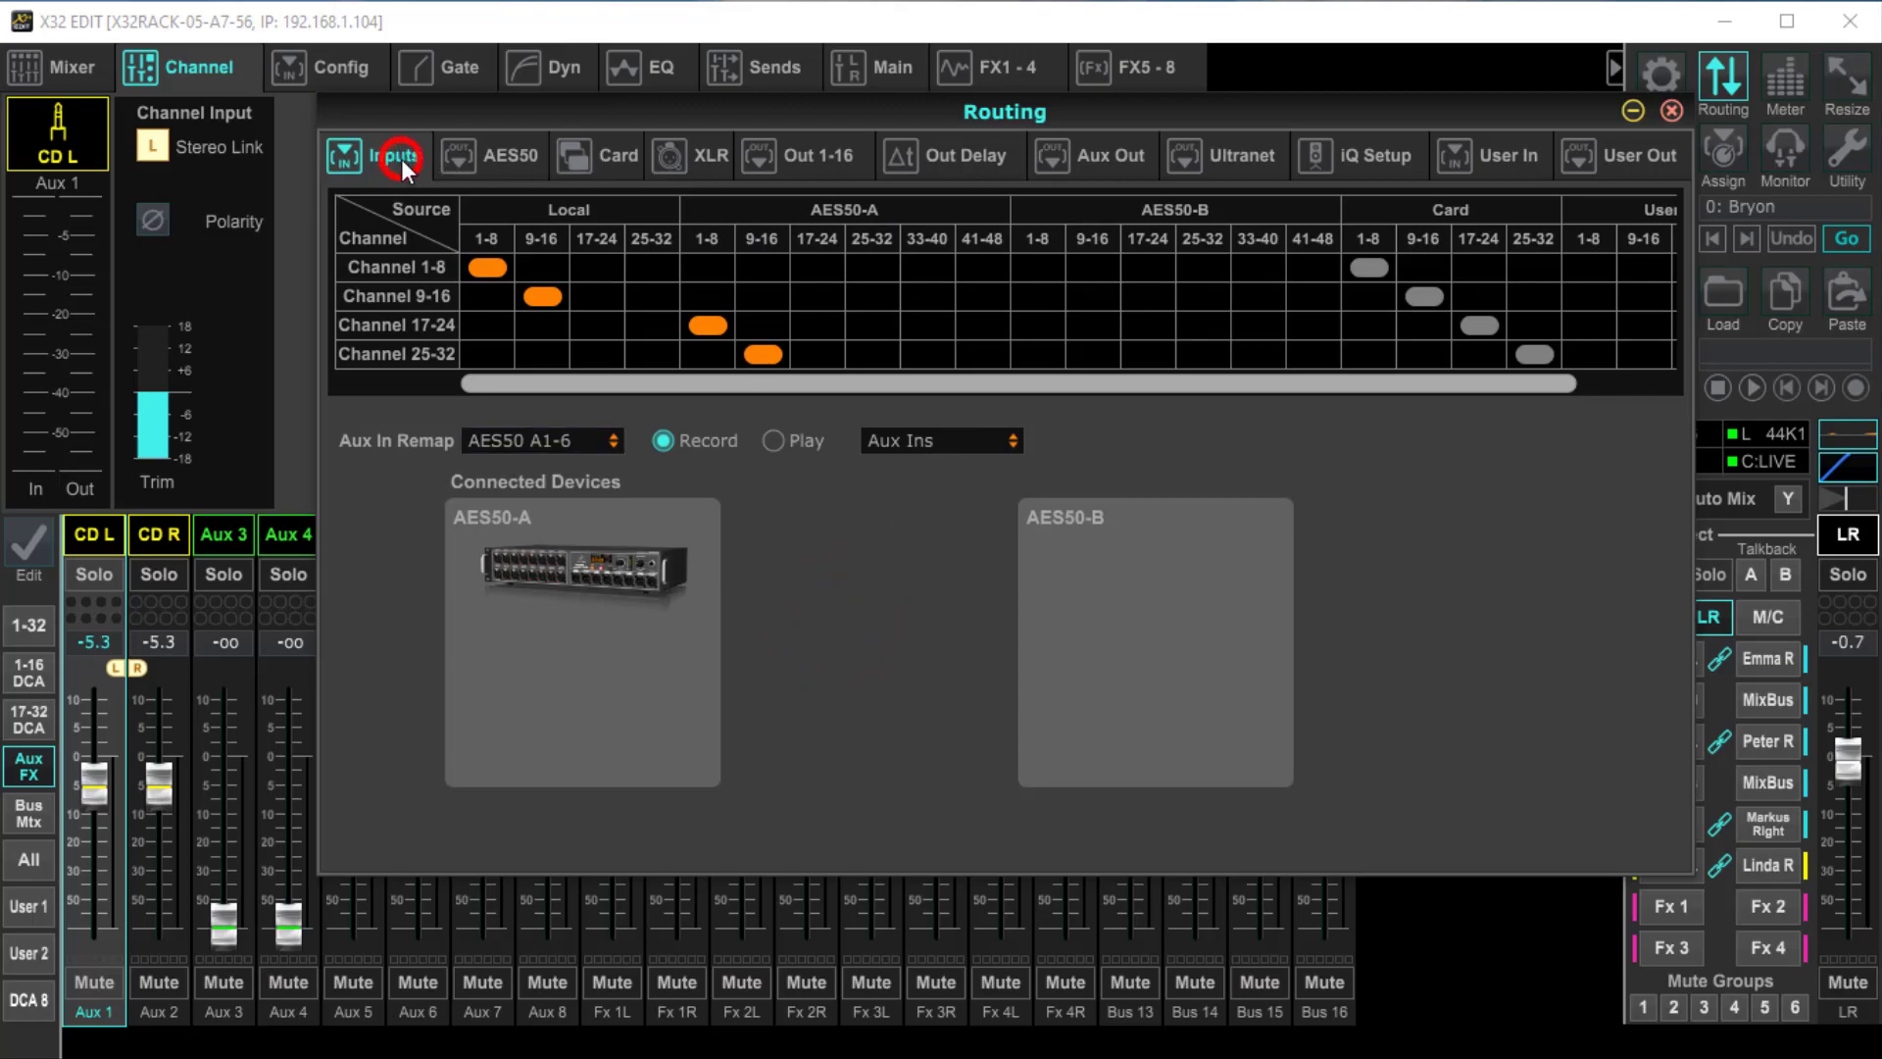
pyautogui.click(708, 326)
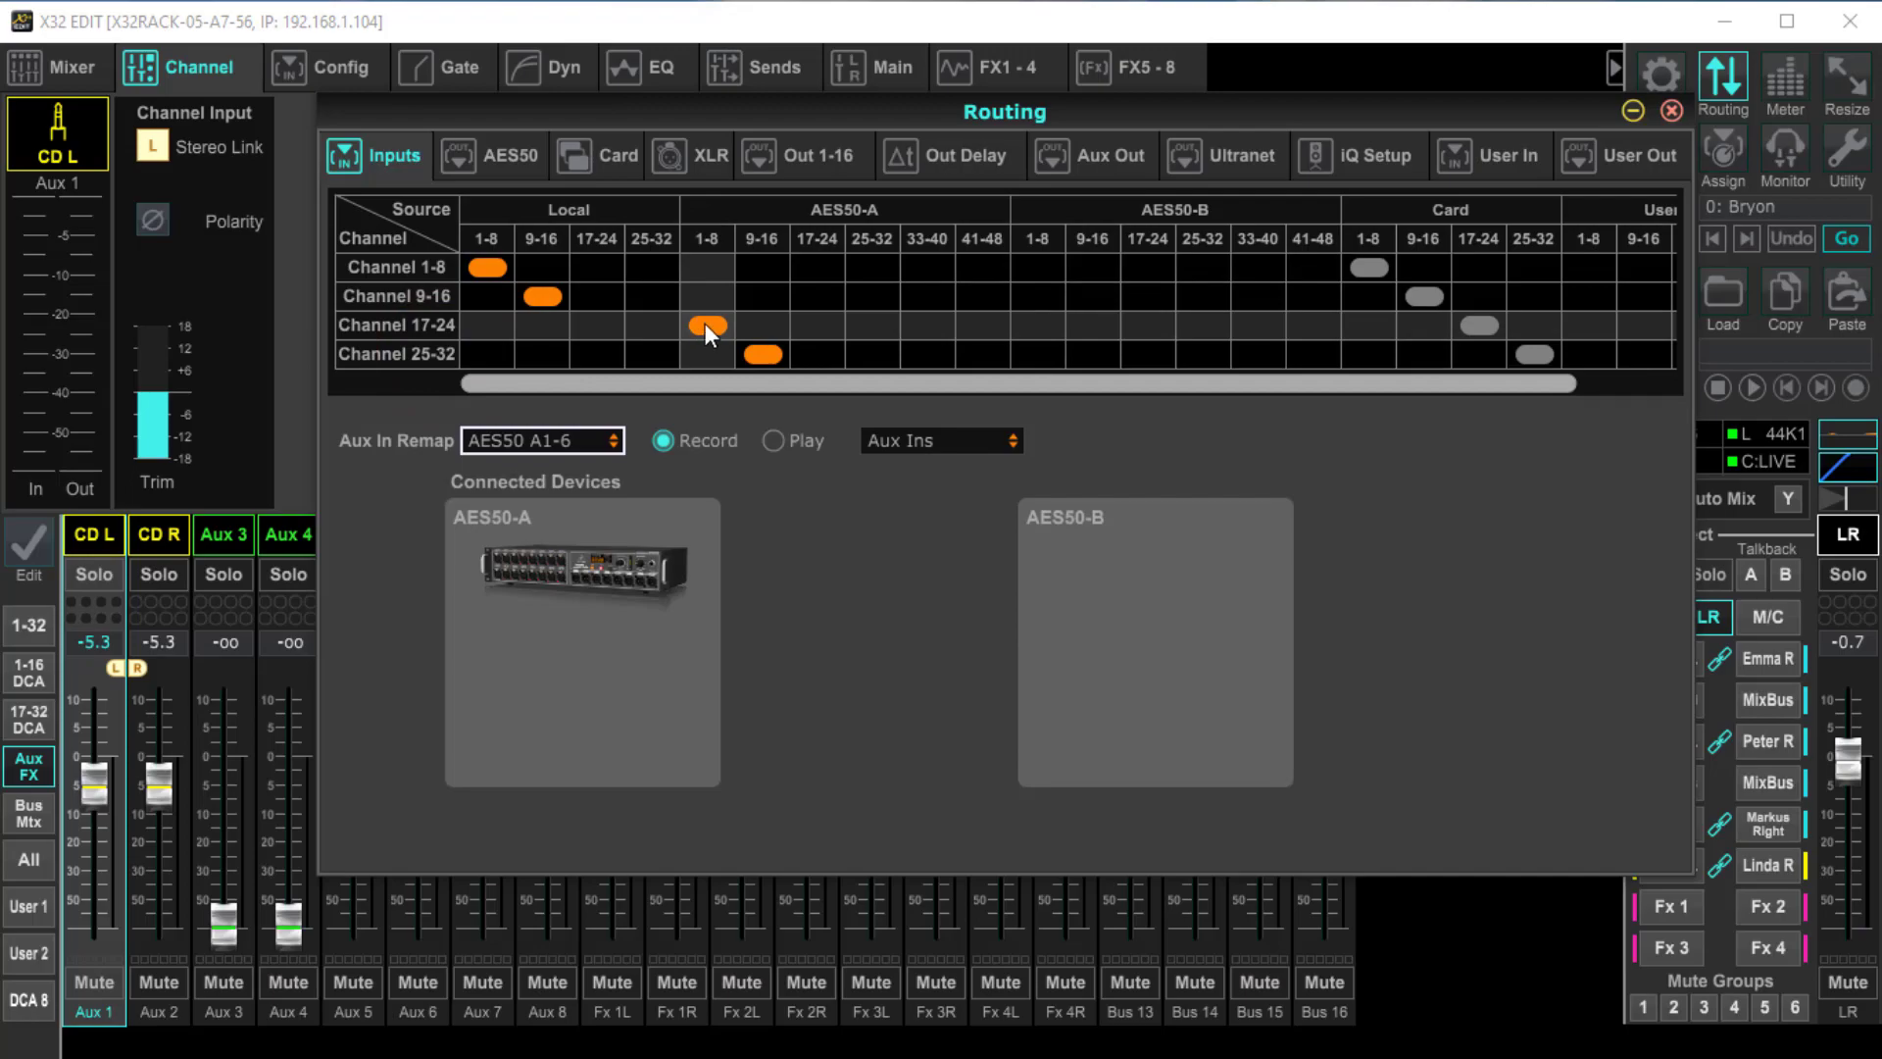
pyautogui.moveTo(804, 376); pyautogui.dragTo(1056, 380)
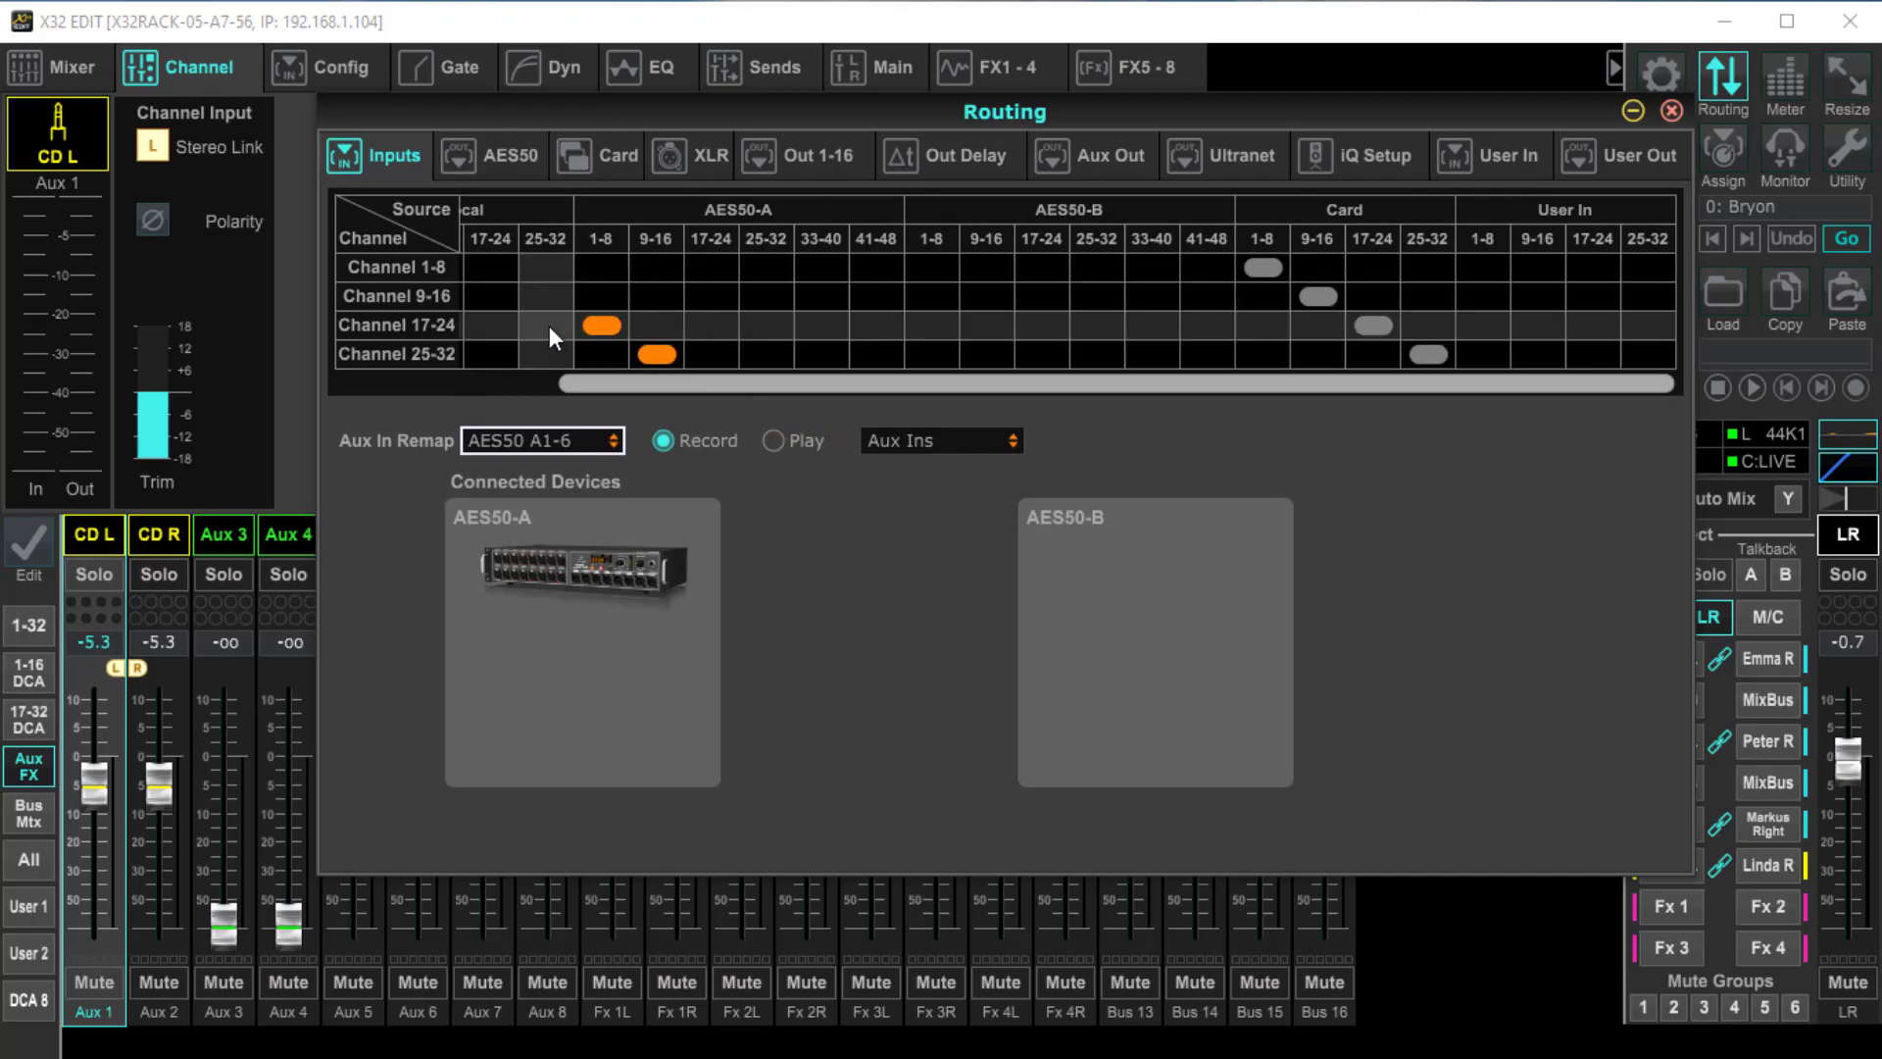
pyautogui.click(1484, 324)
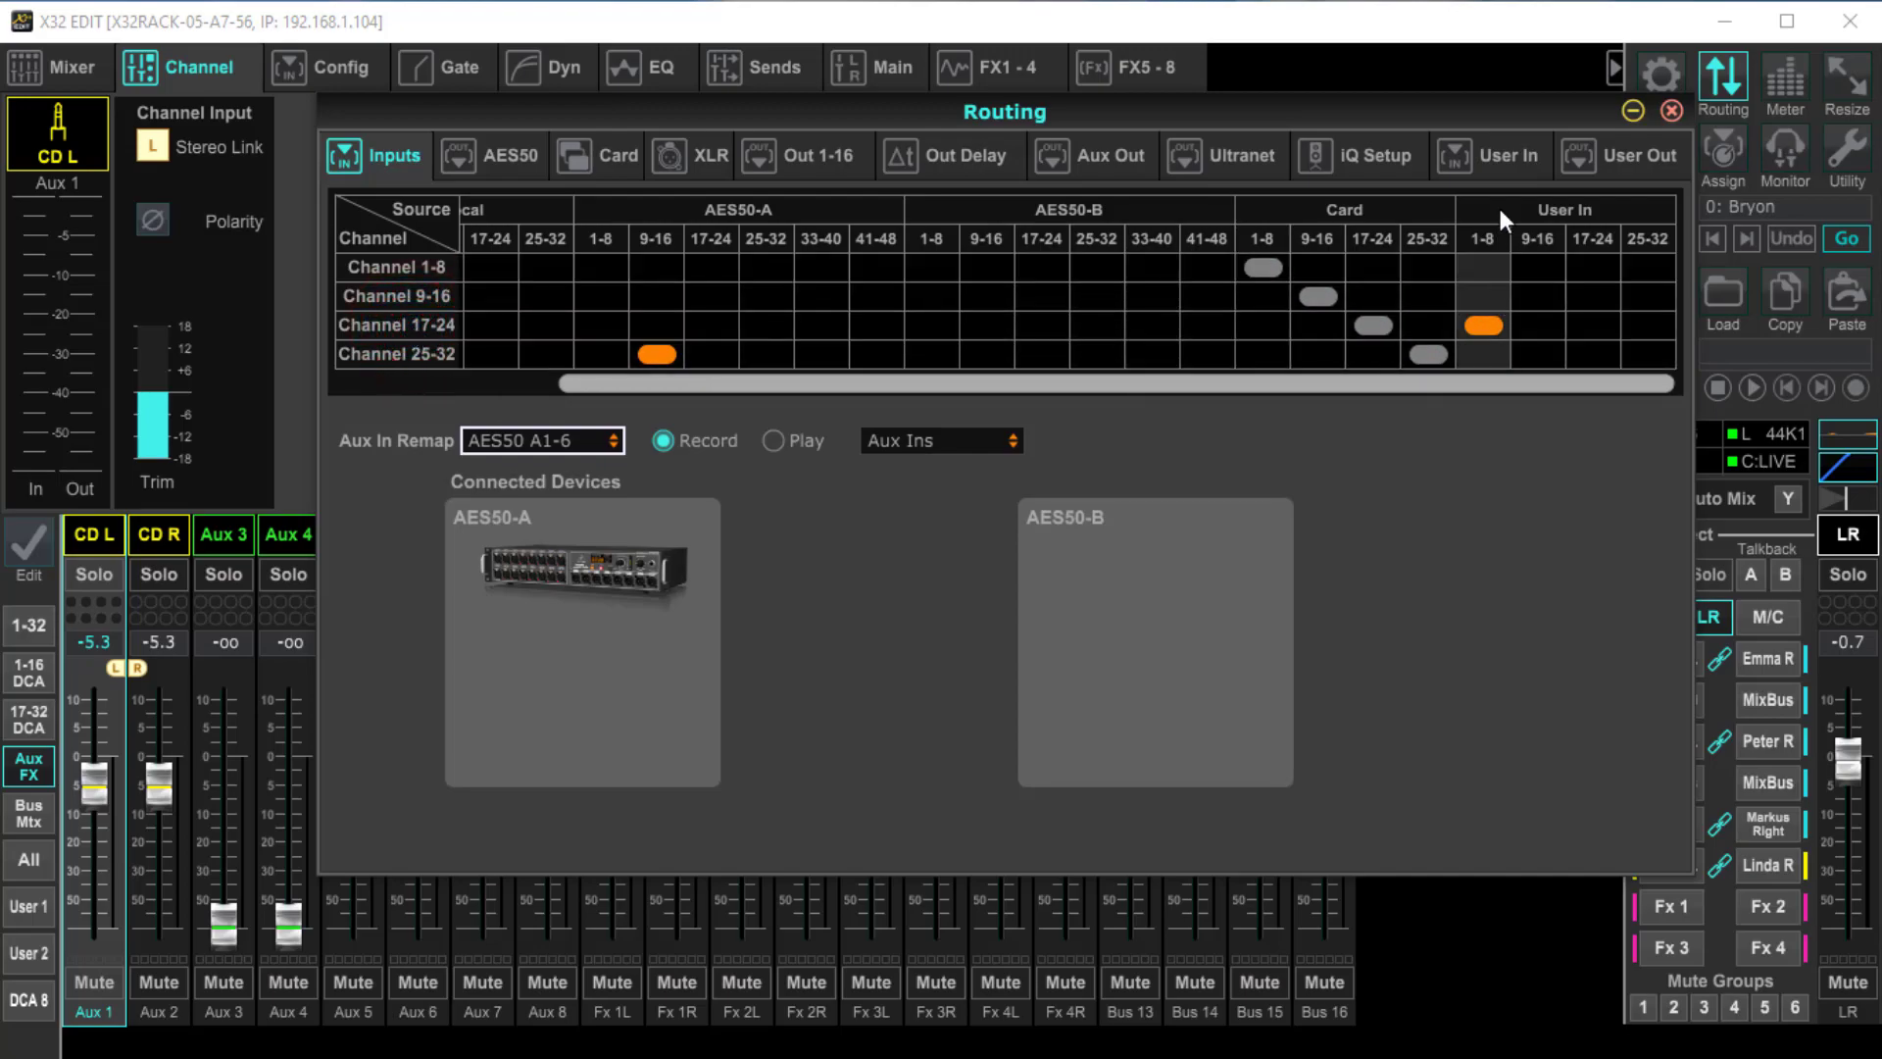
pyautogui.click(1510, 157)
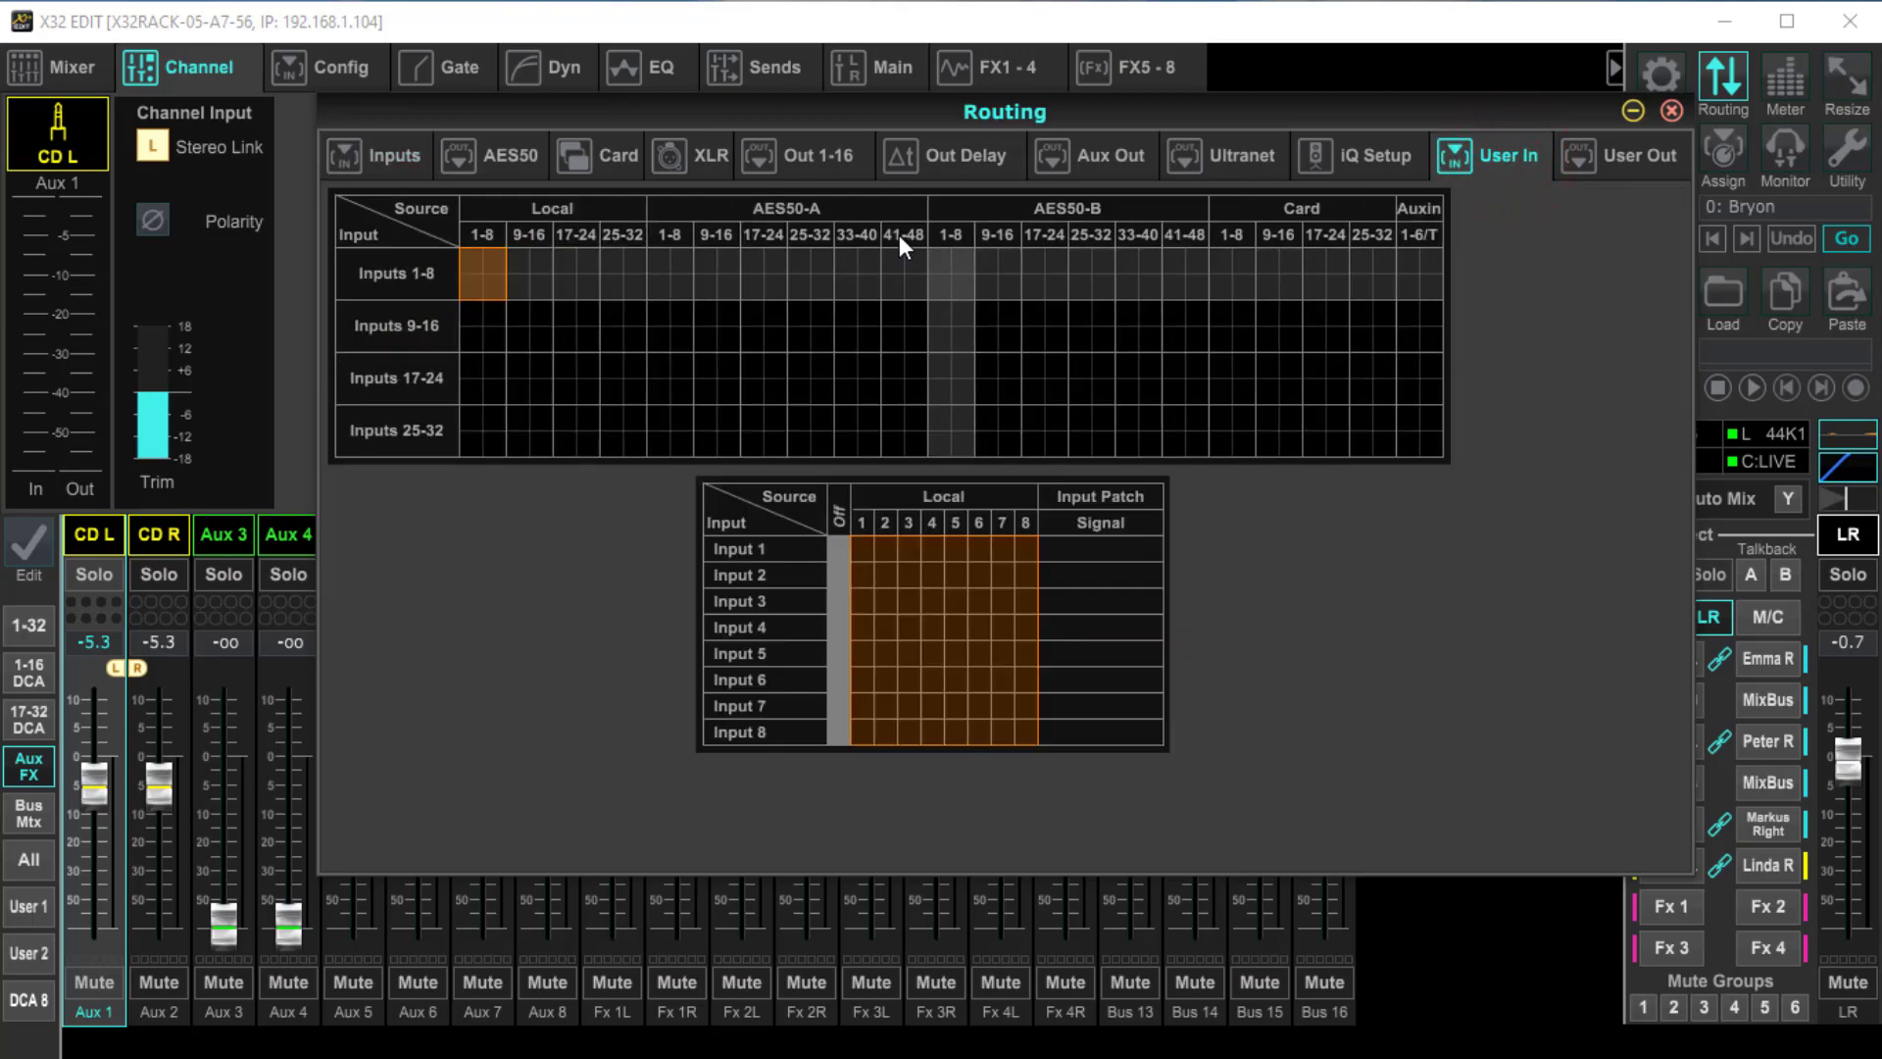
# Try patching user input 1 to AES50-A 1, and switch that input back to Off
pyautogui.click(664, 268)
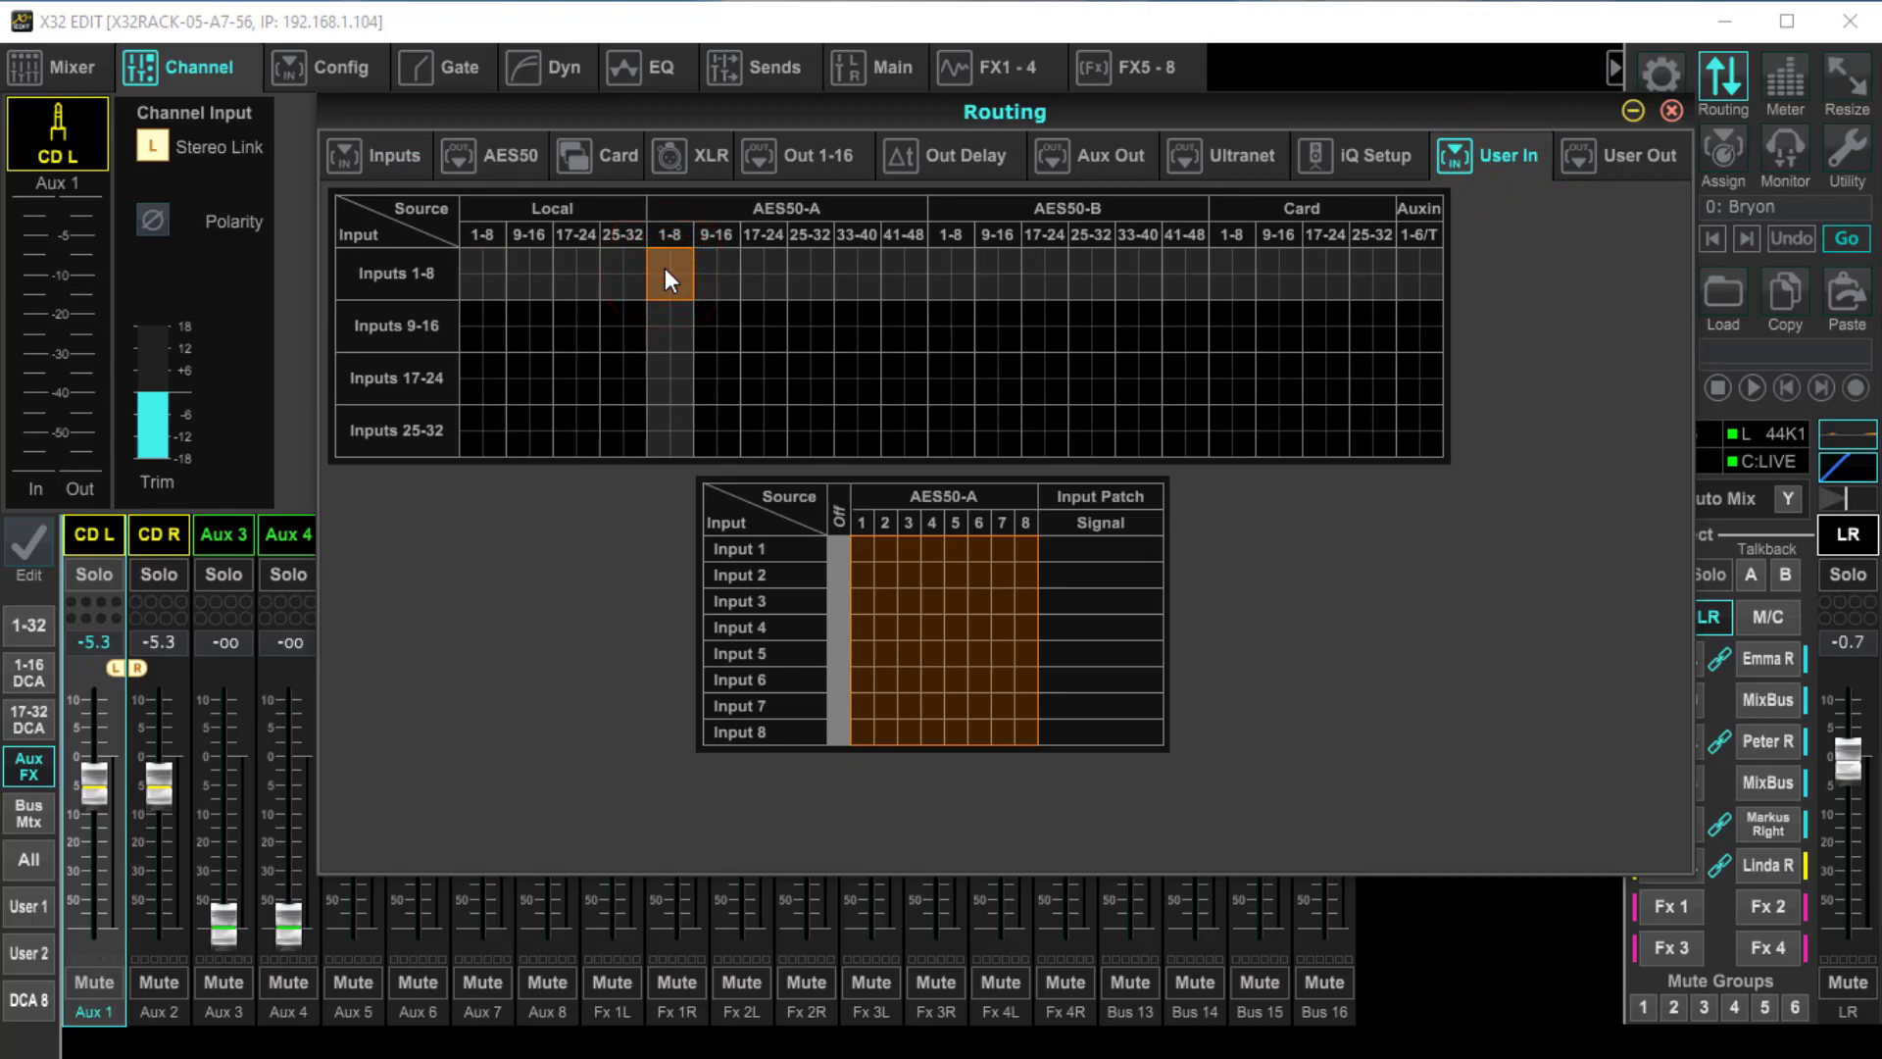
pyautogui.click(731, 521)
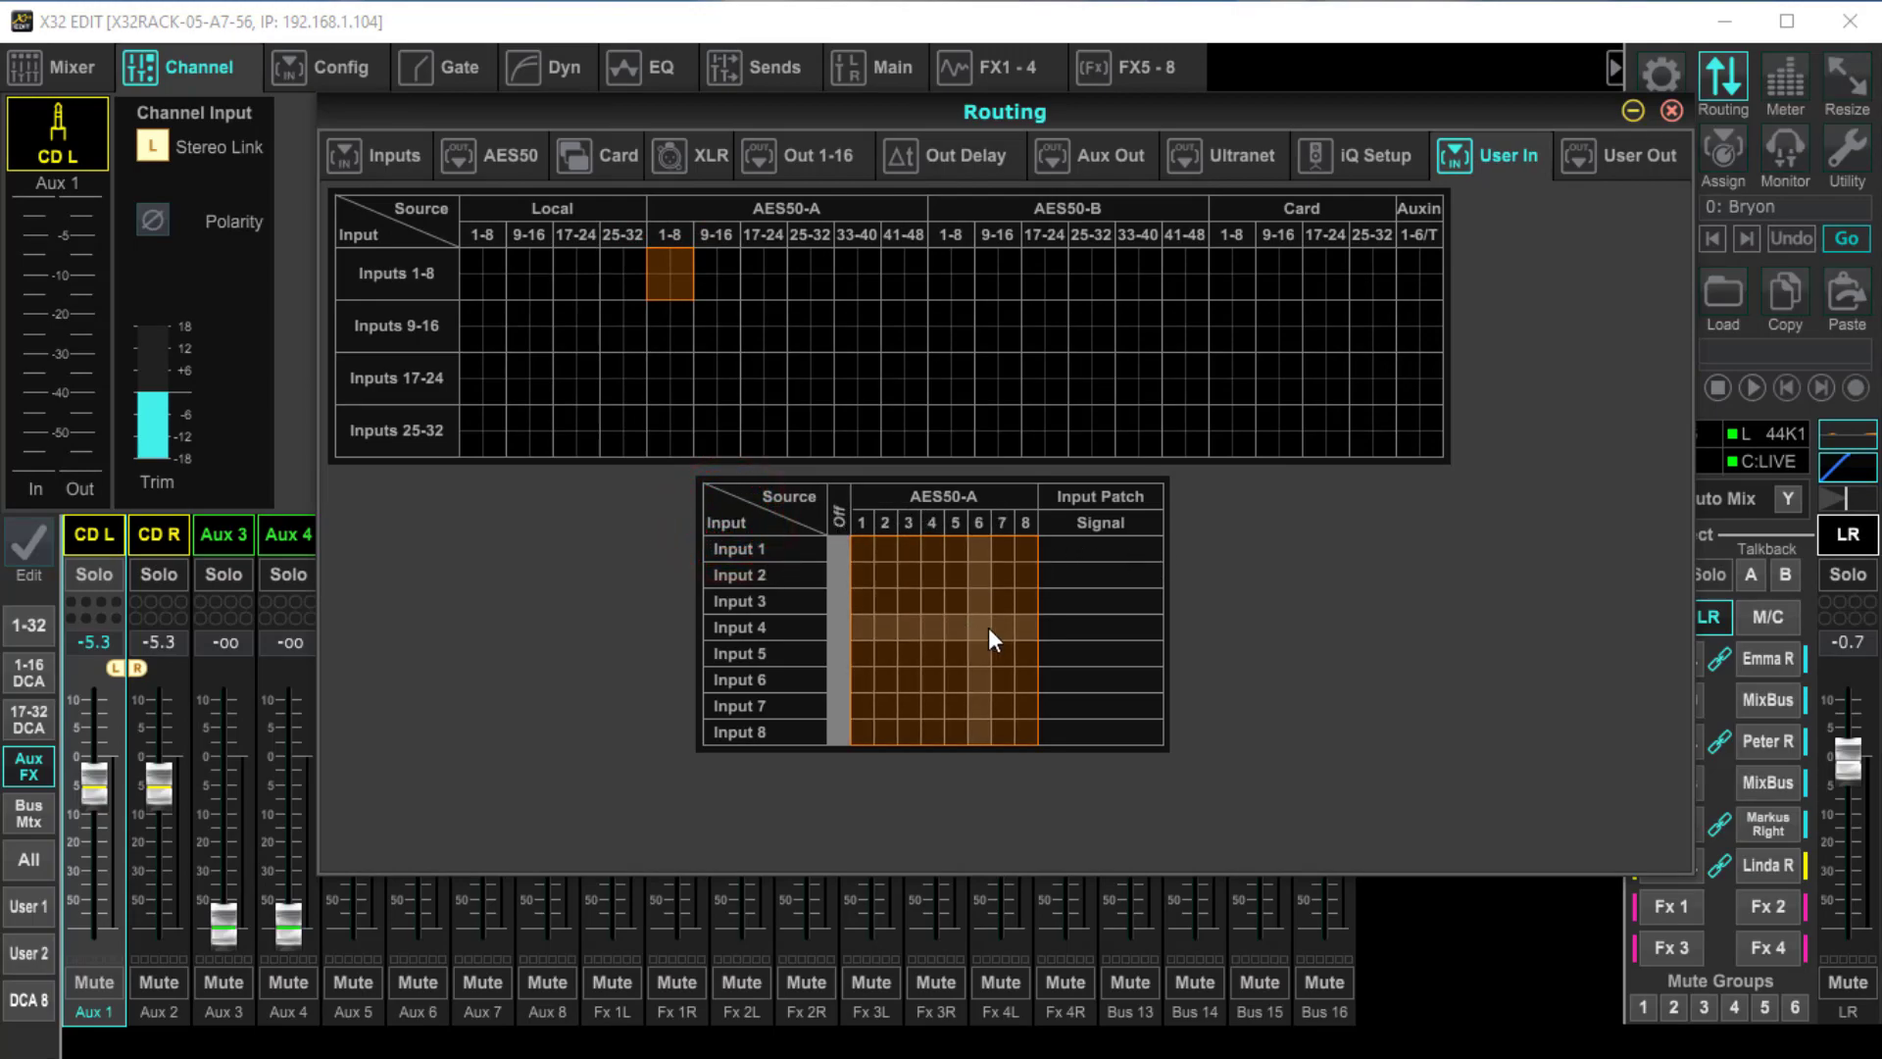
pyautogui.click(864, 549)
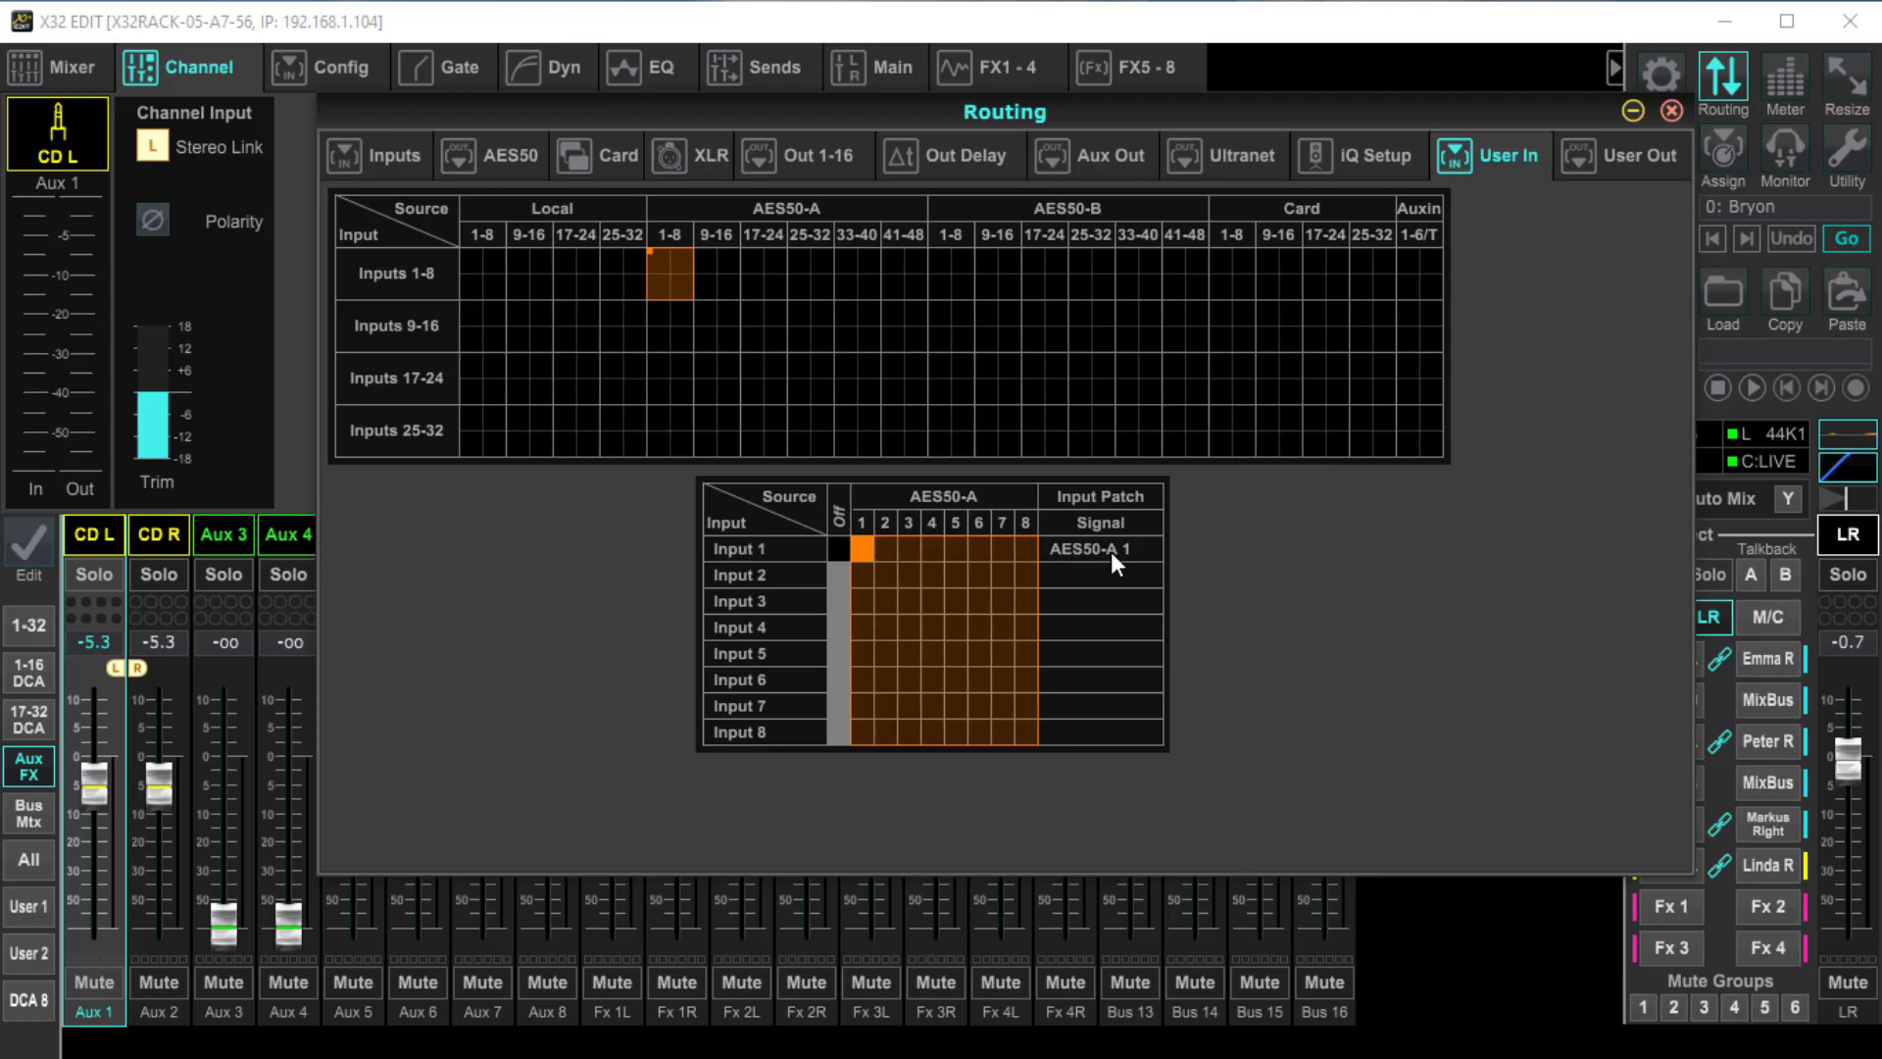
pyautogui.click(840, 549)
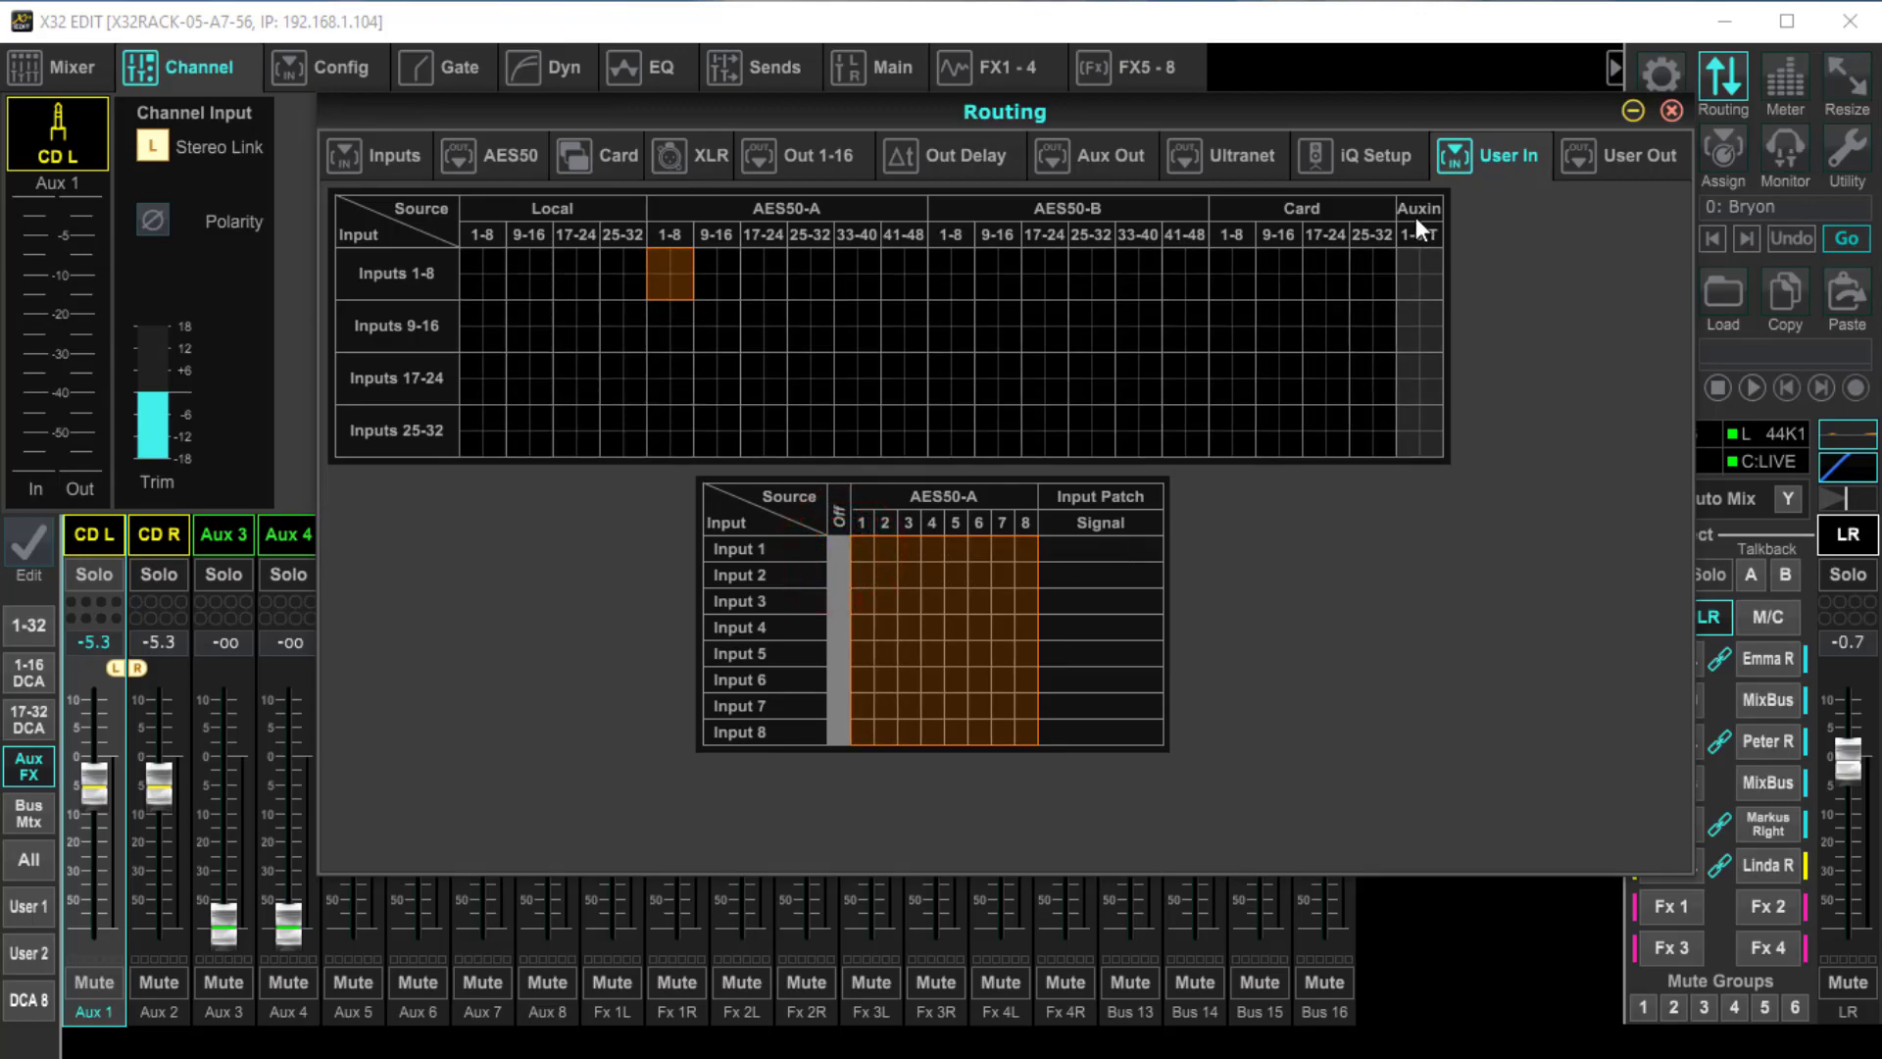
# Patch user input 1 to Aux In 1, lower the main LR fader to about -9.7, and return to the User In patch
pyautogui.click(1412, 265)
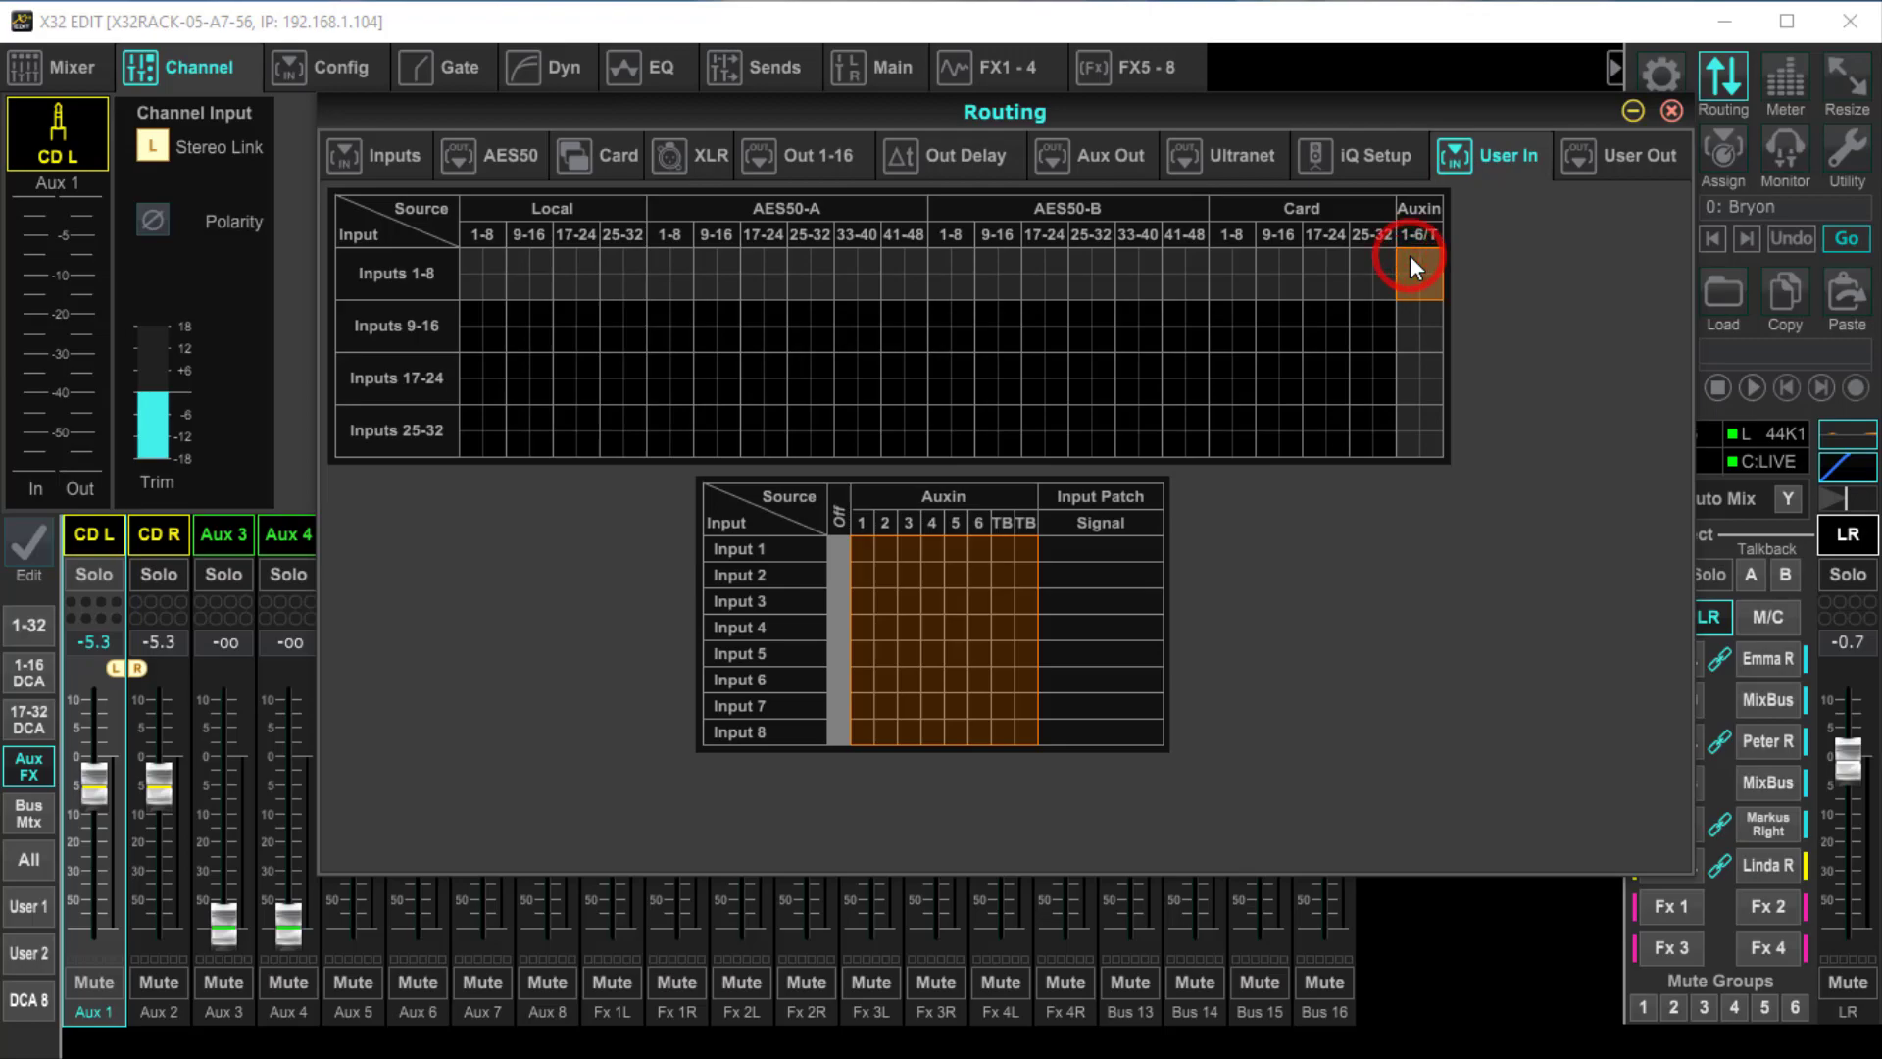
pyautogui.click(867, 549)
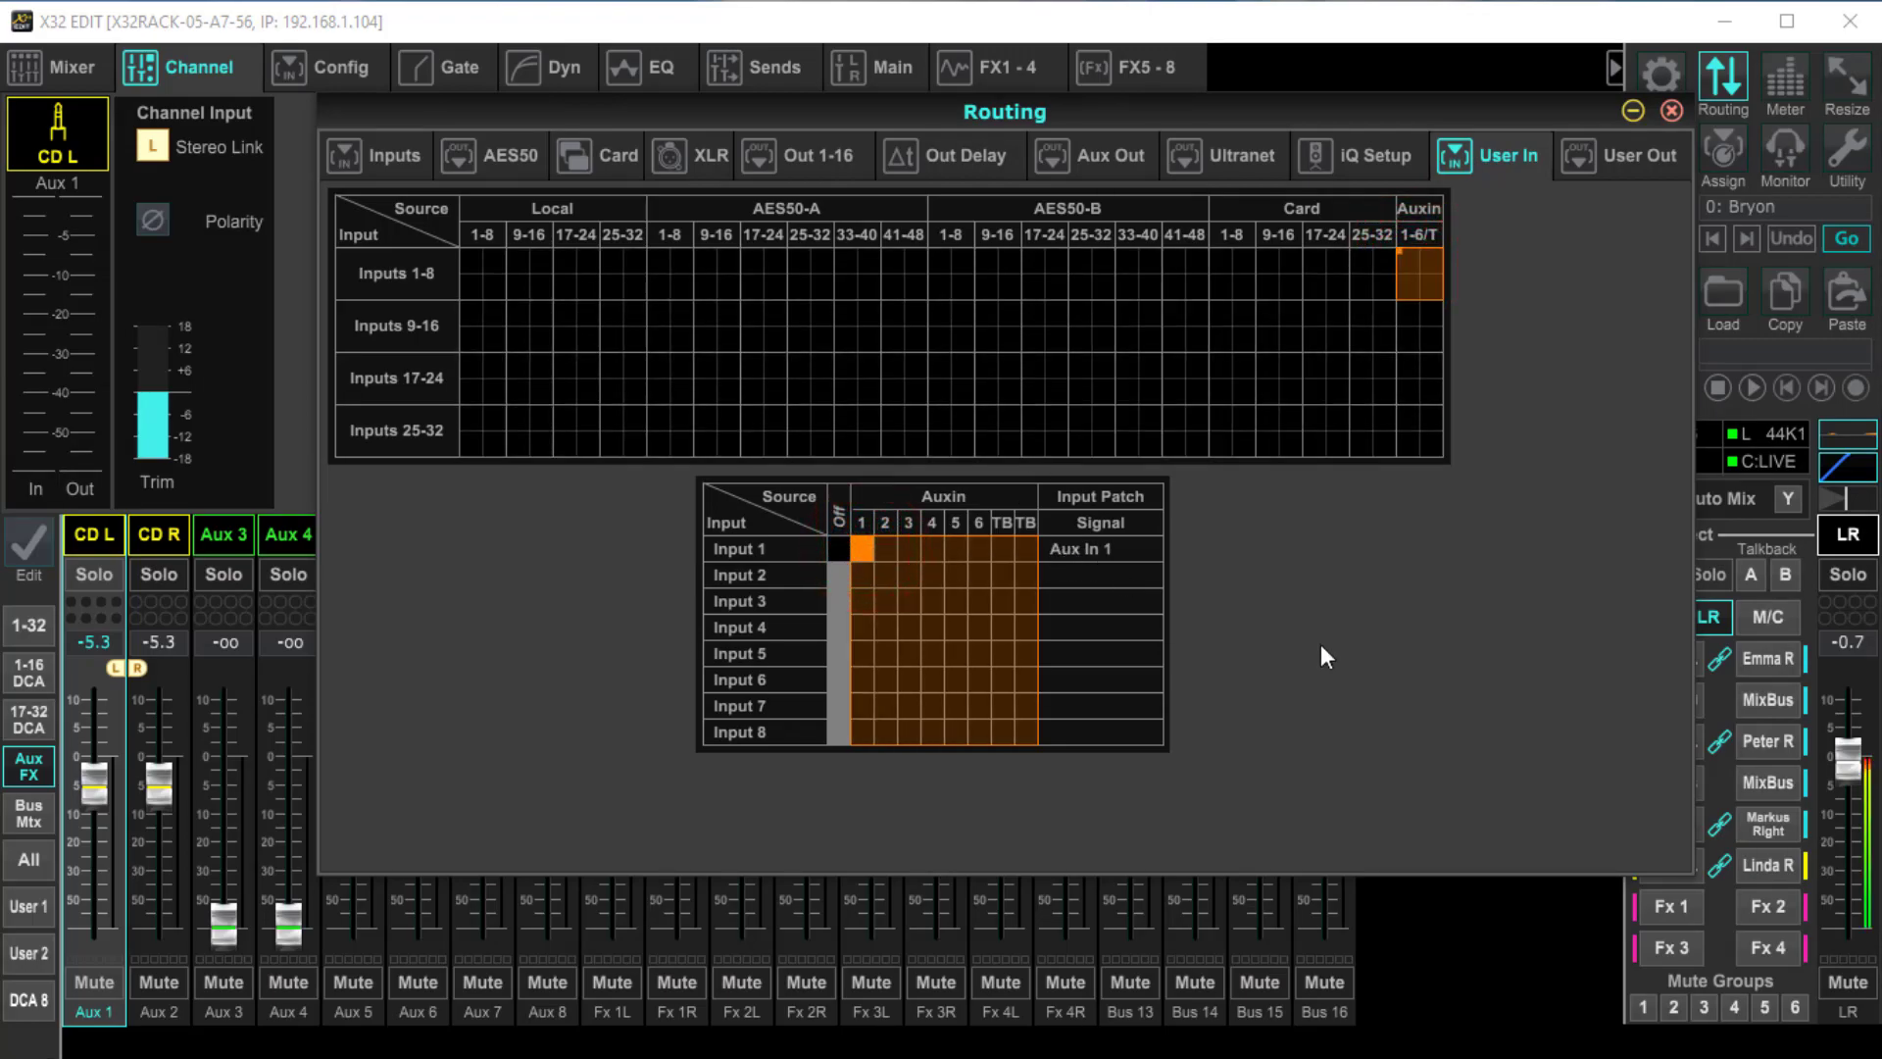
pyautogui.moveTo(1847, 768); pyautogui.dragTo(1849, 819)
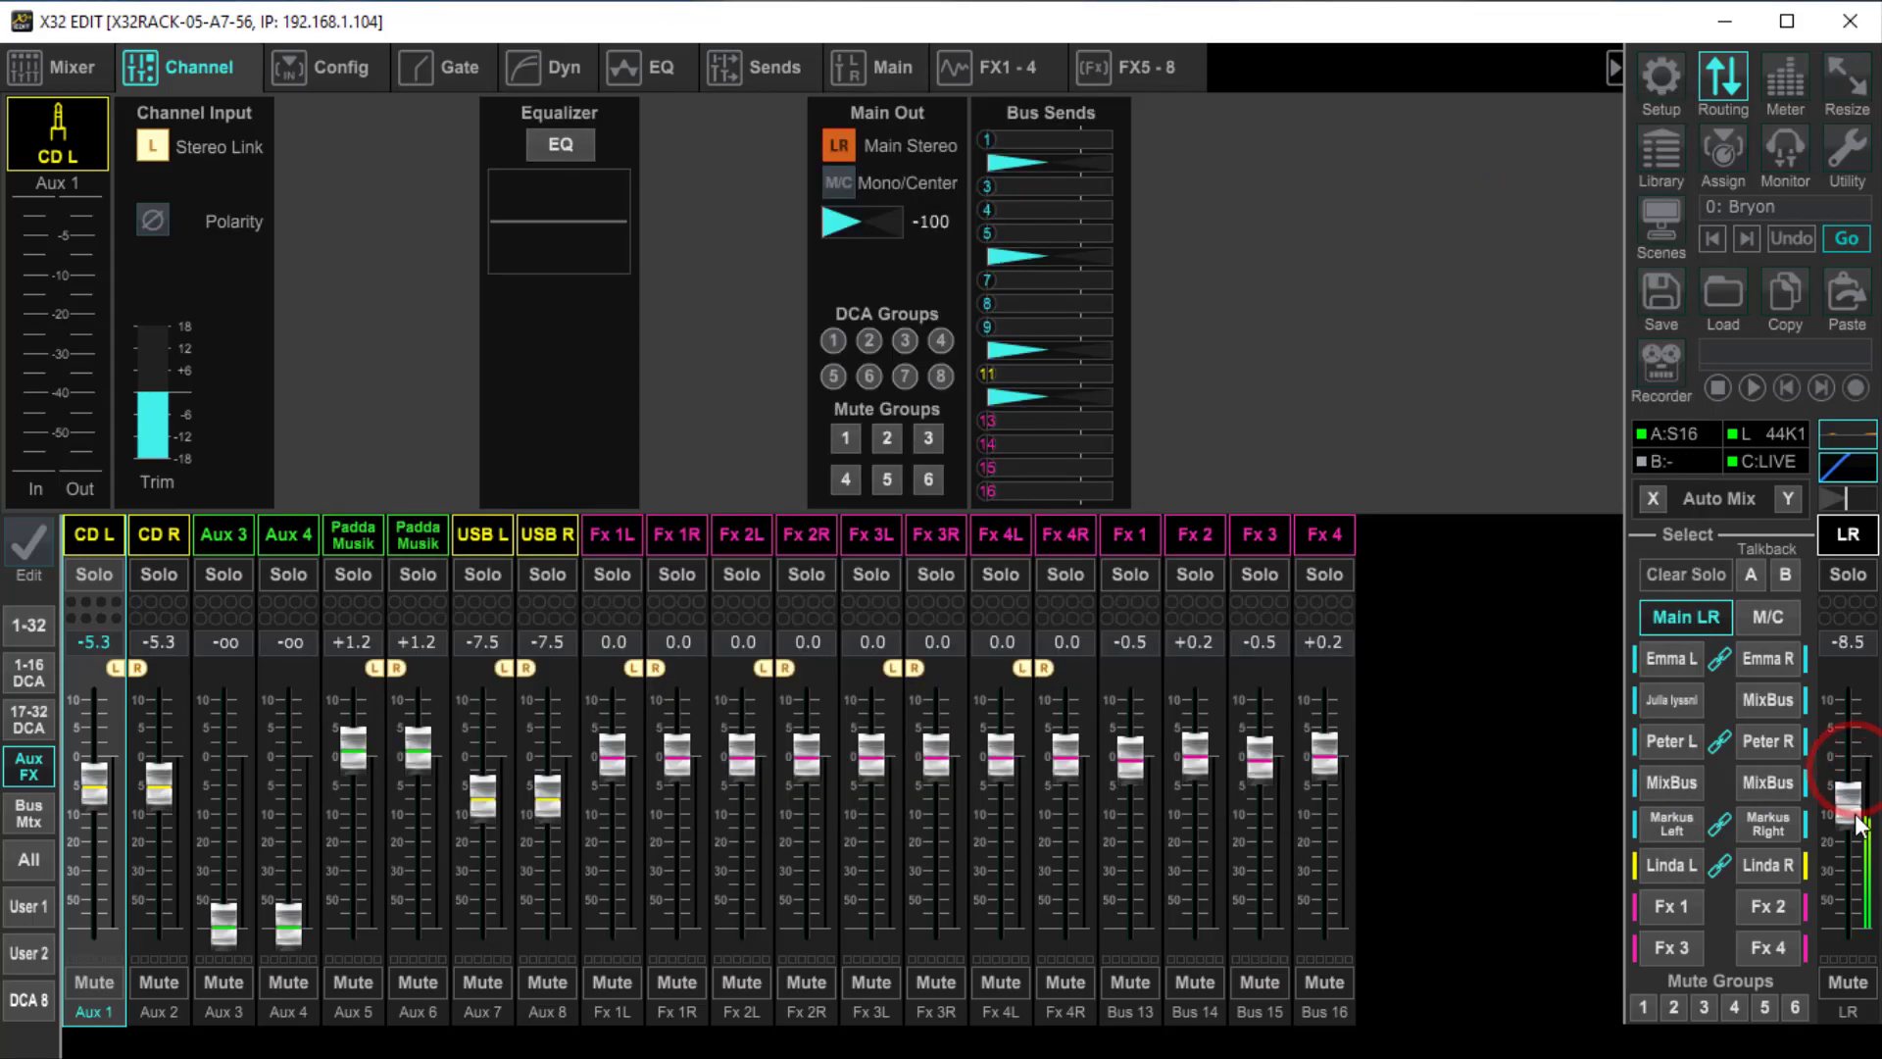
pyautogui.click(1733, 90)
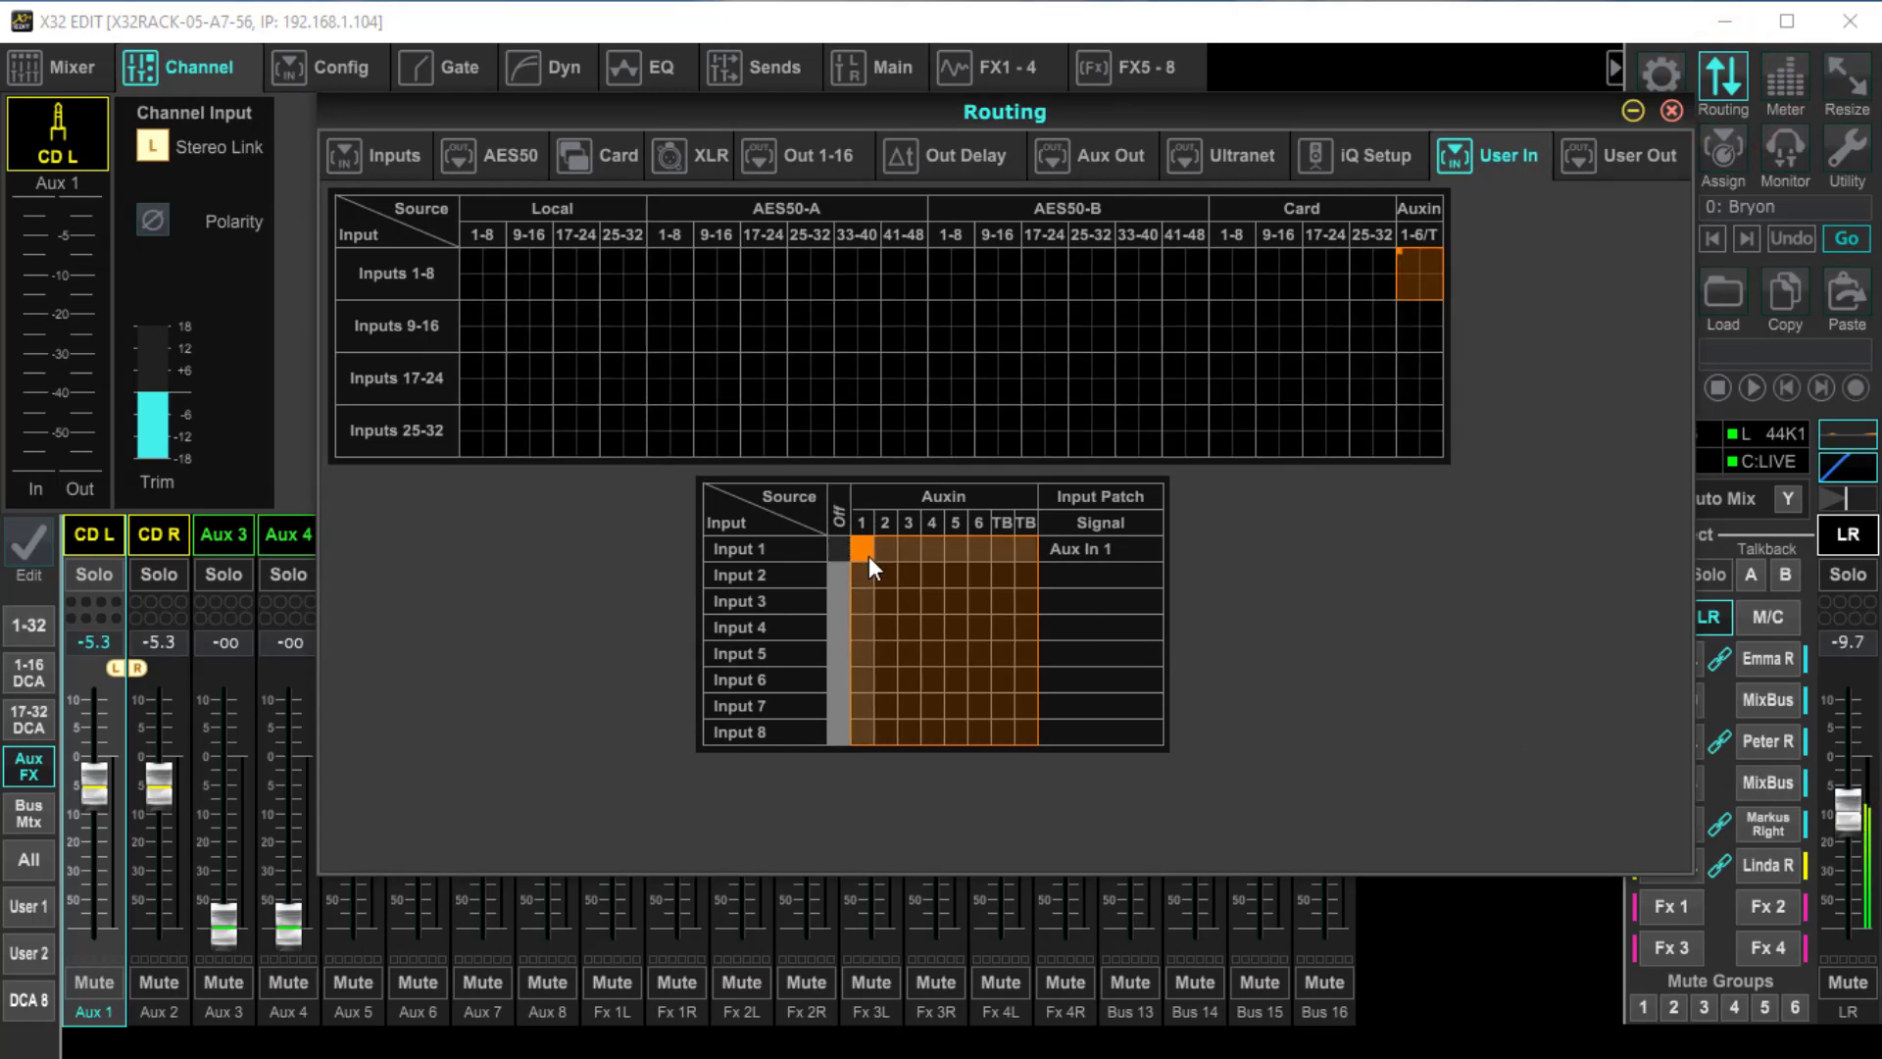
# Switch user input 1 off, and patch user inputs 1 through 6 one-to-one to Aux In 1 through Aux In 6
pyautogui.click(839, 546)
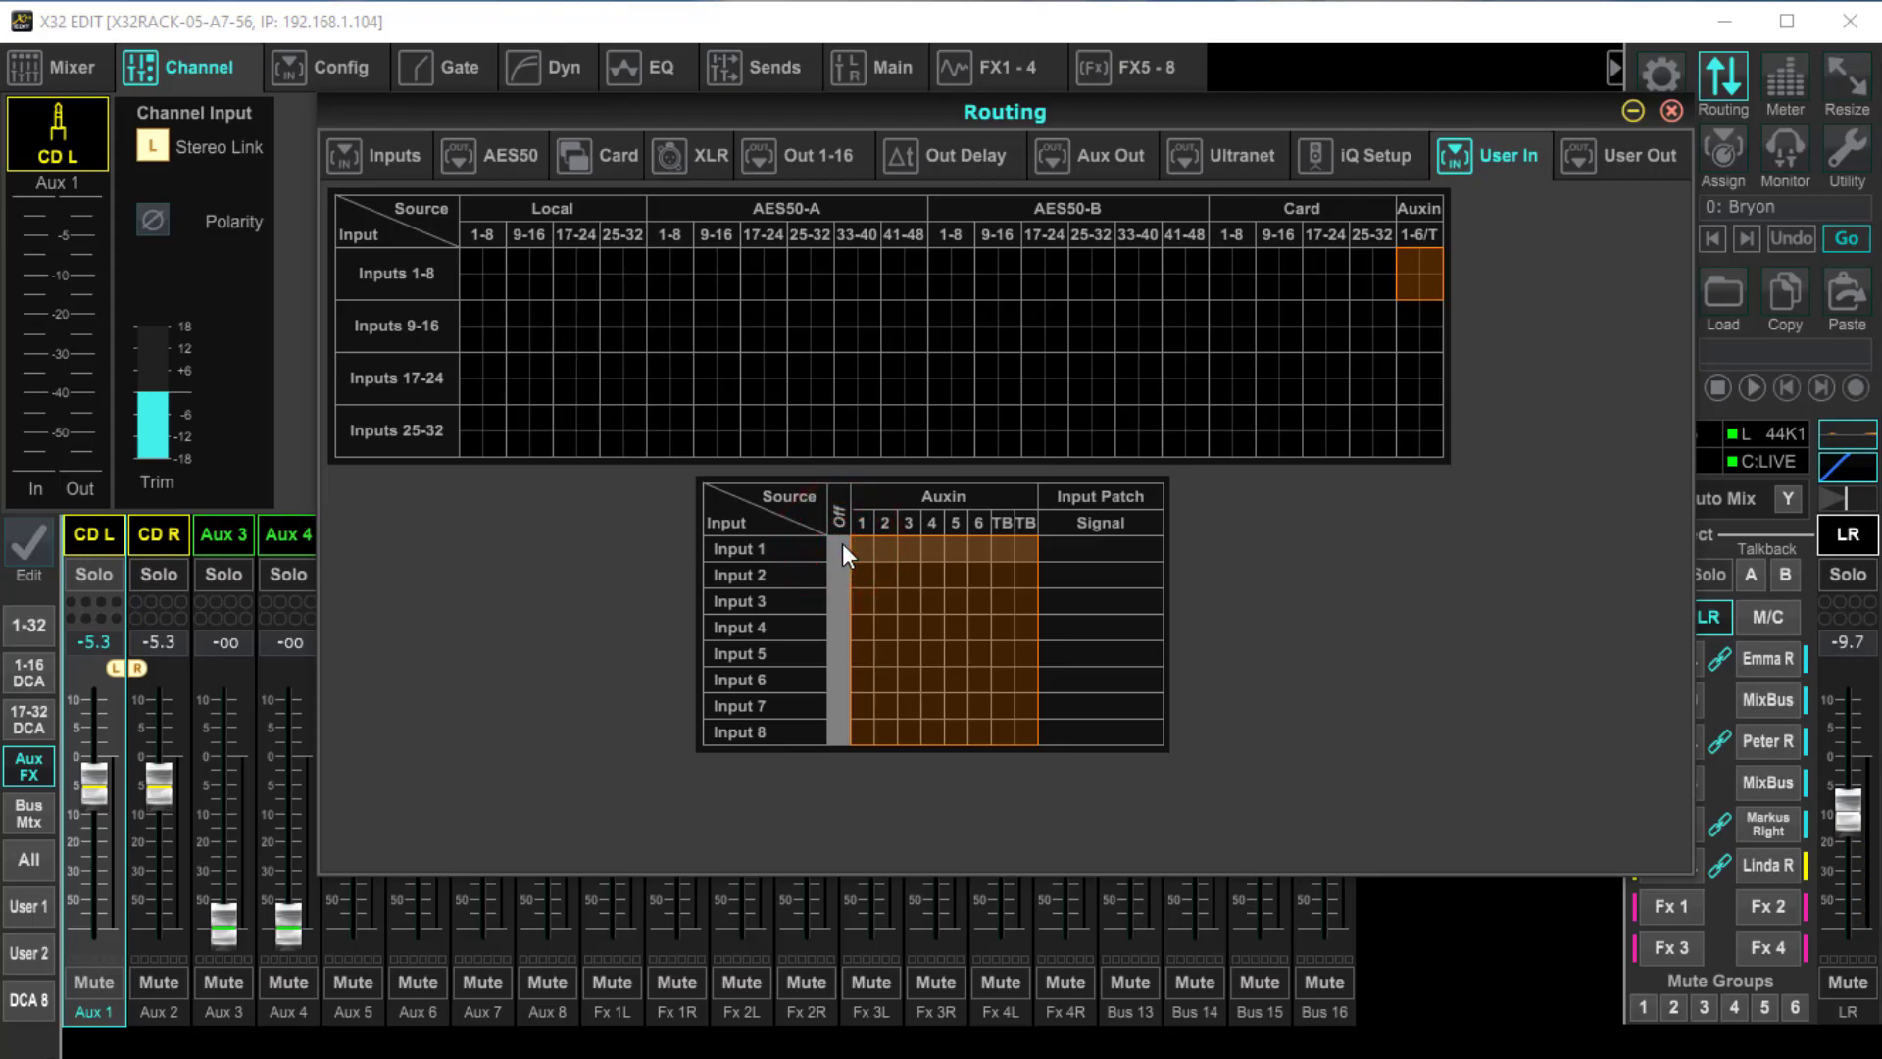
pyautogui.click(863, 545)
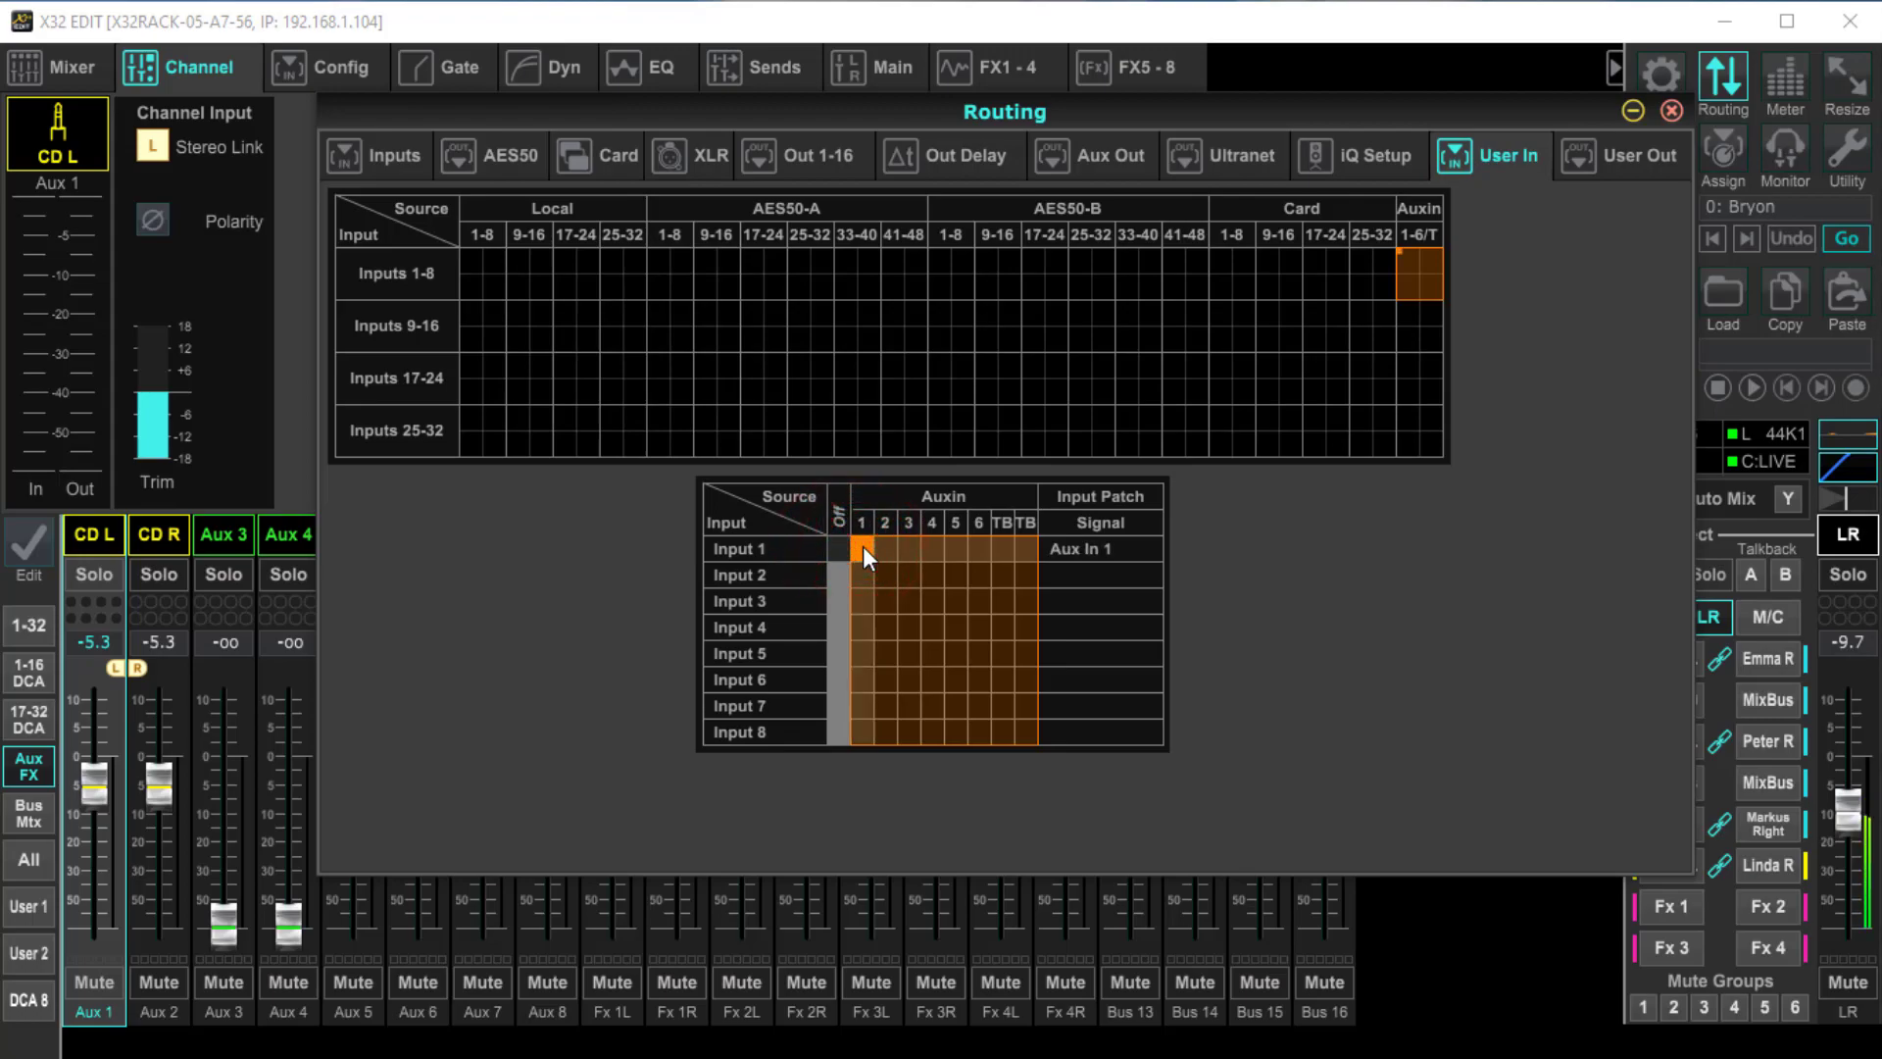
pyautogui.click(885, 569)
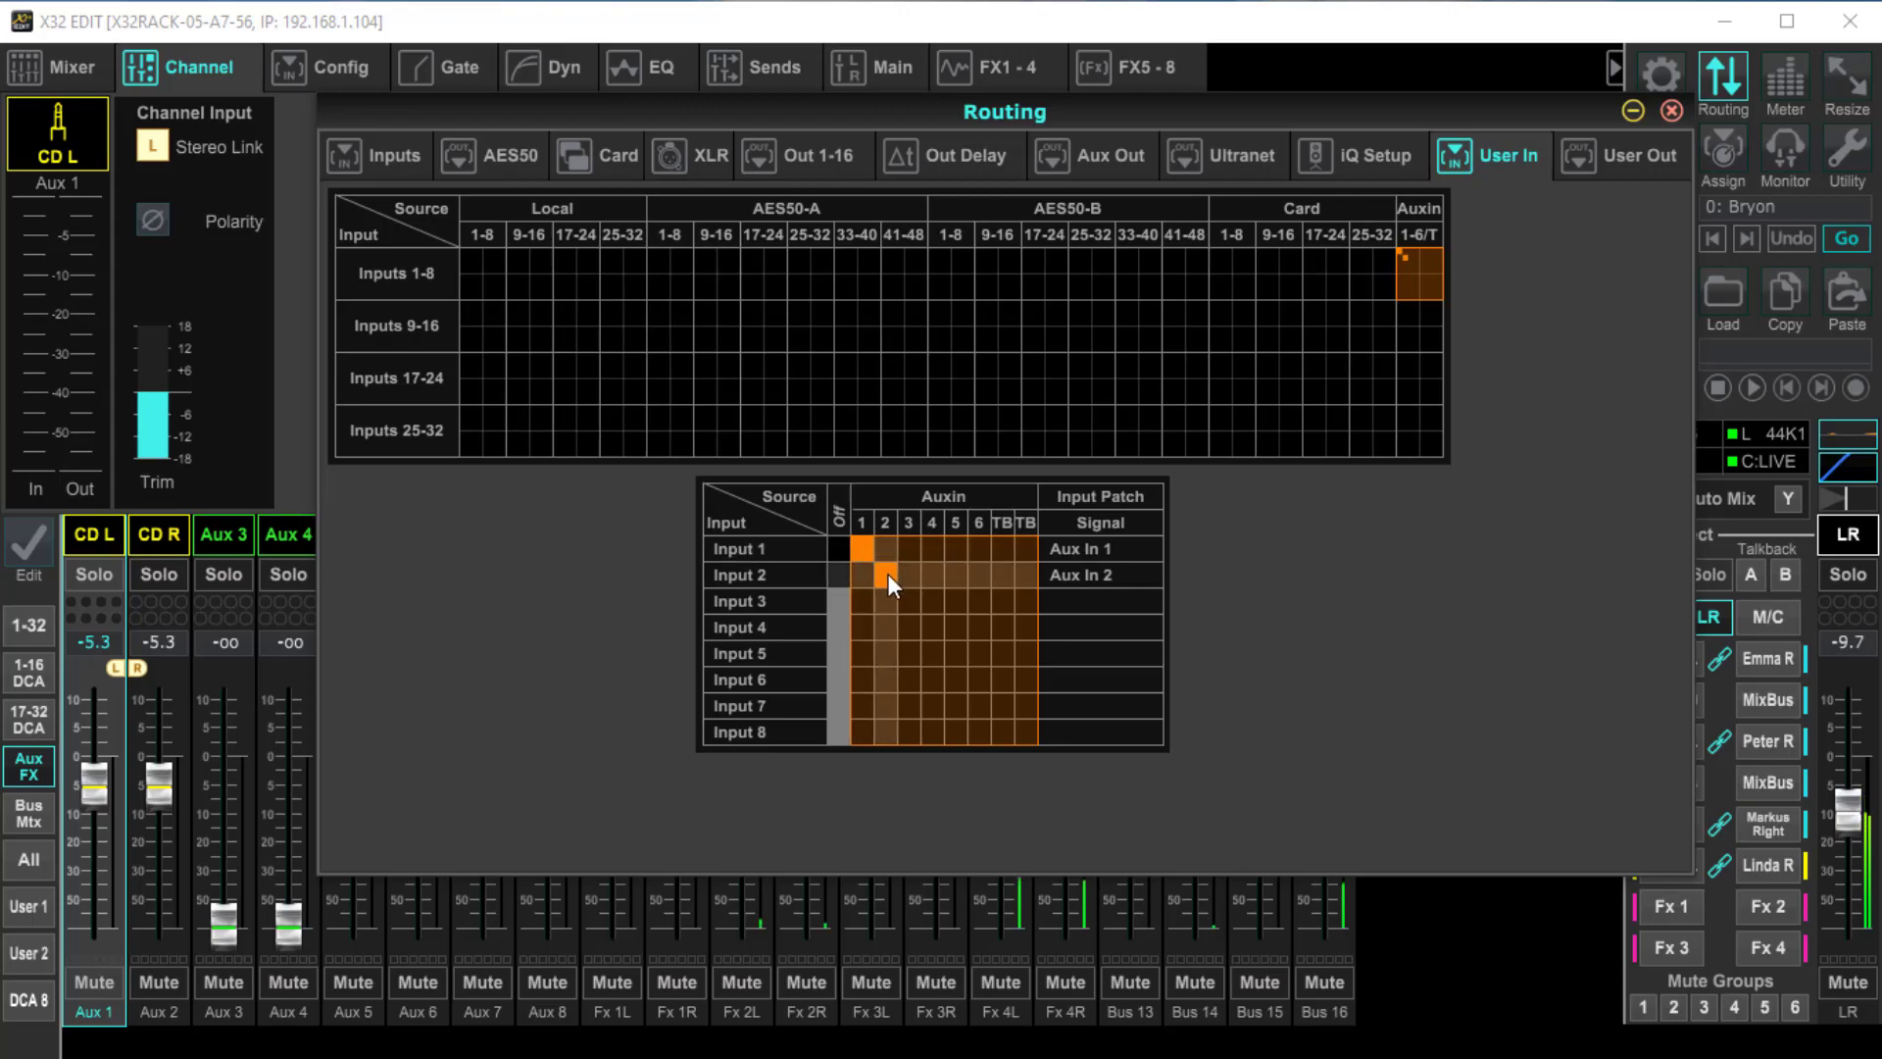
pyautogui.click(906, 596)
pyautogui.click(929, 625)
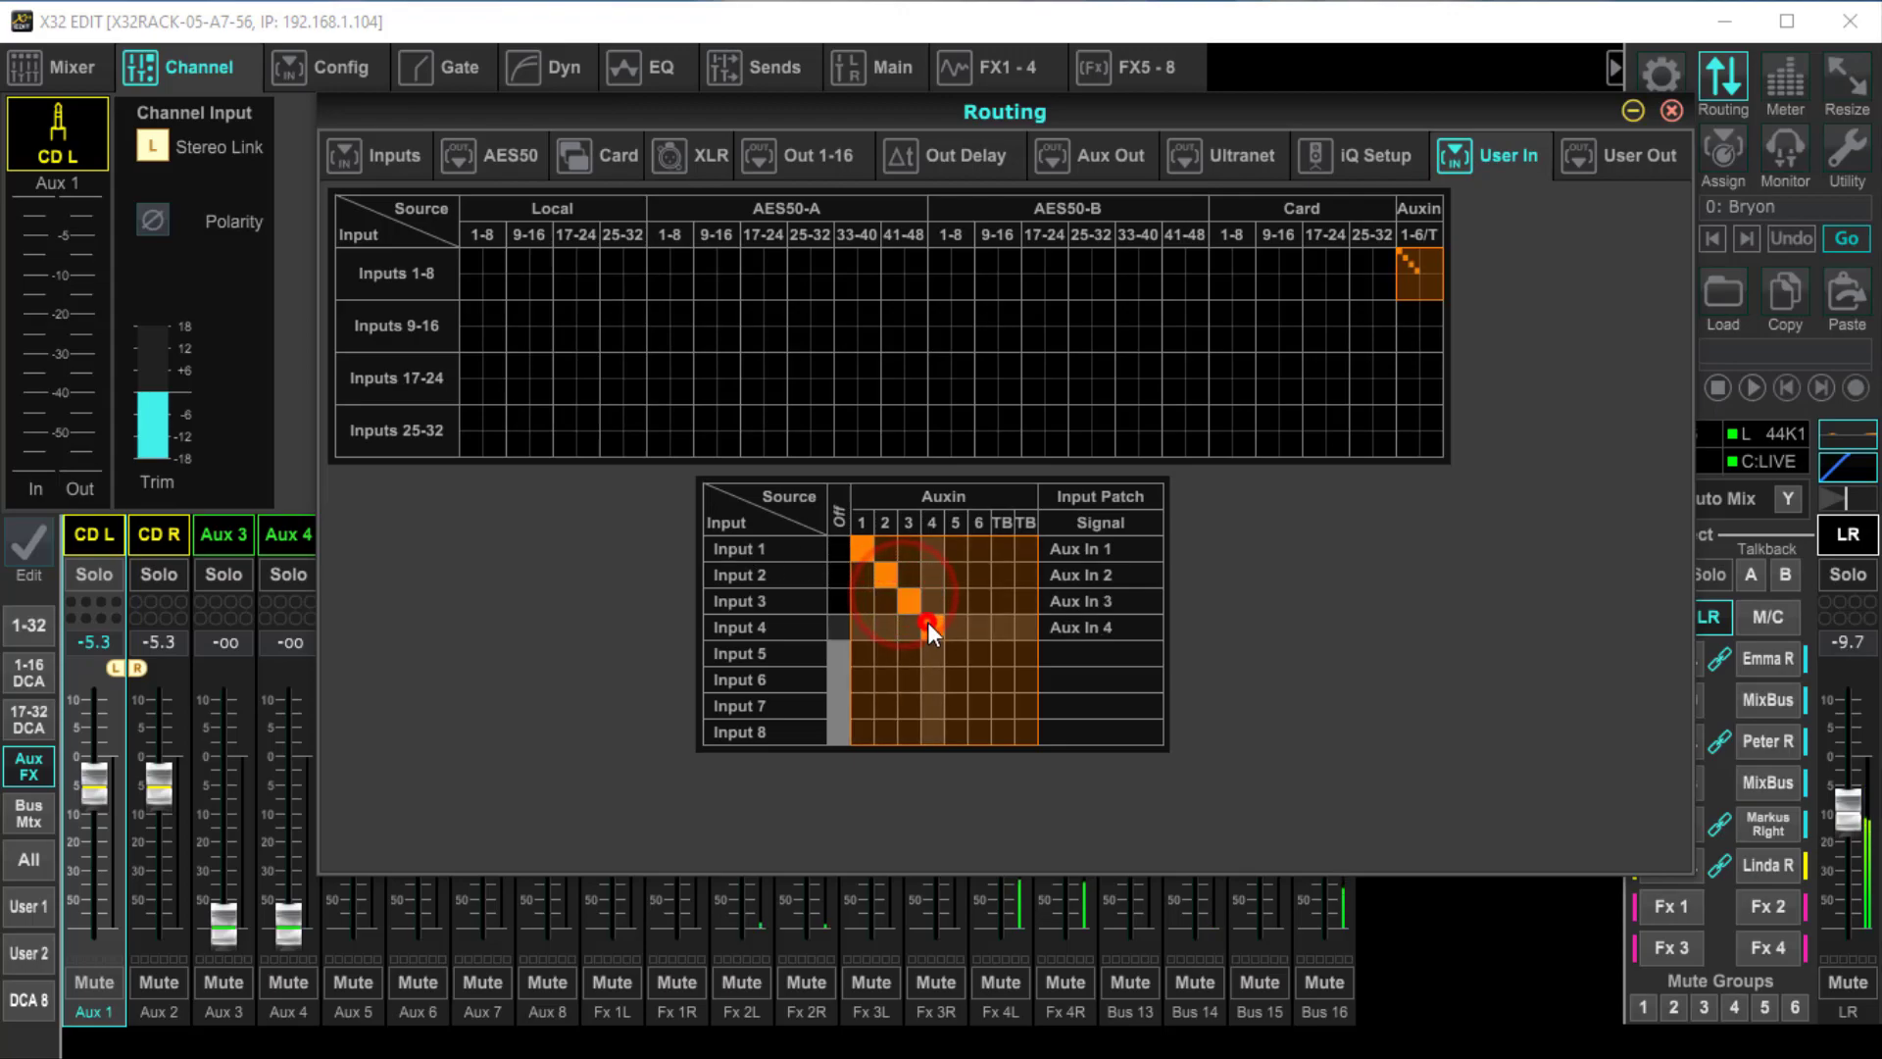
pyautogui.click(957, 655)
pyautogui.click(978, 676)
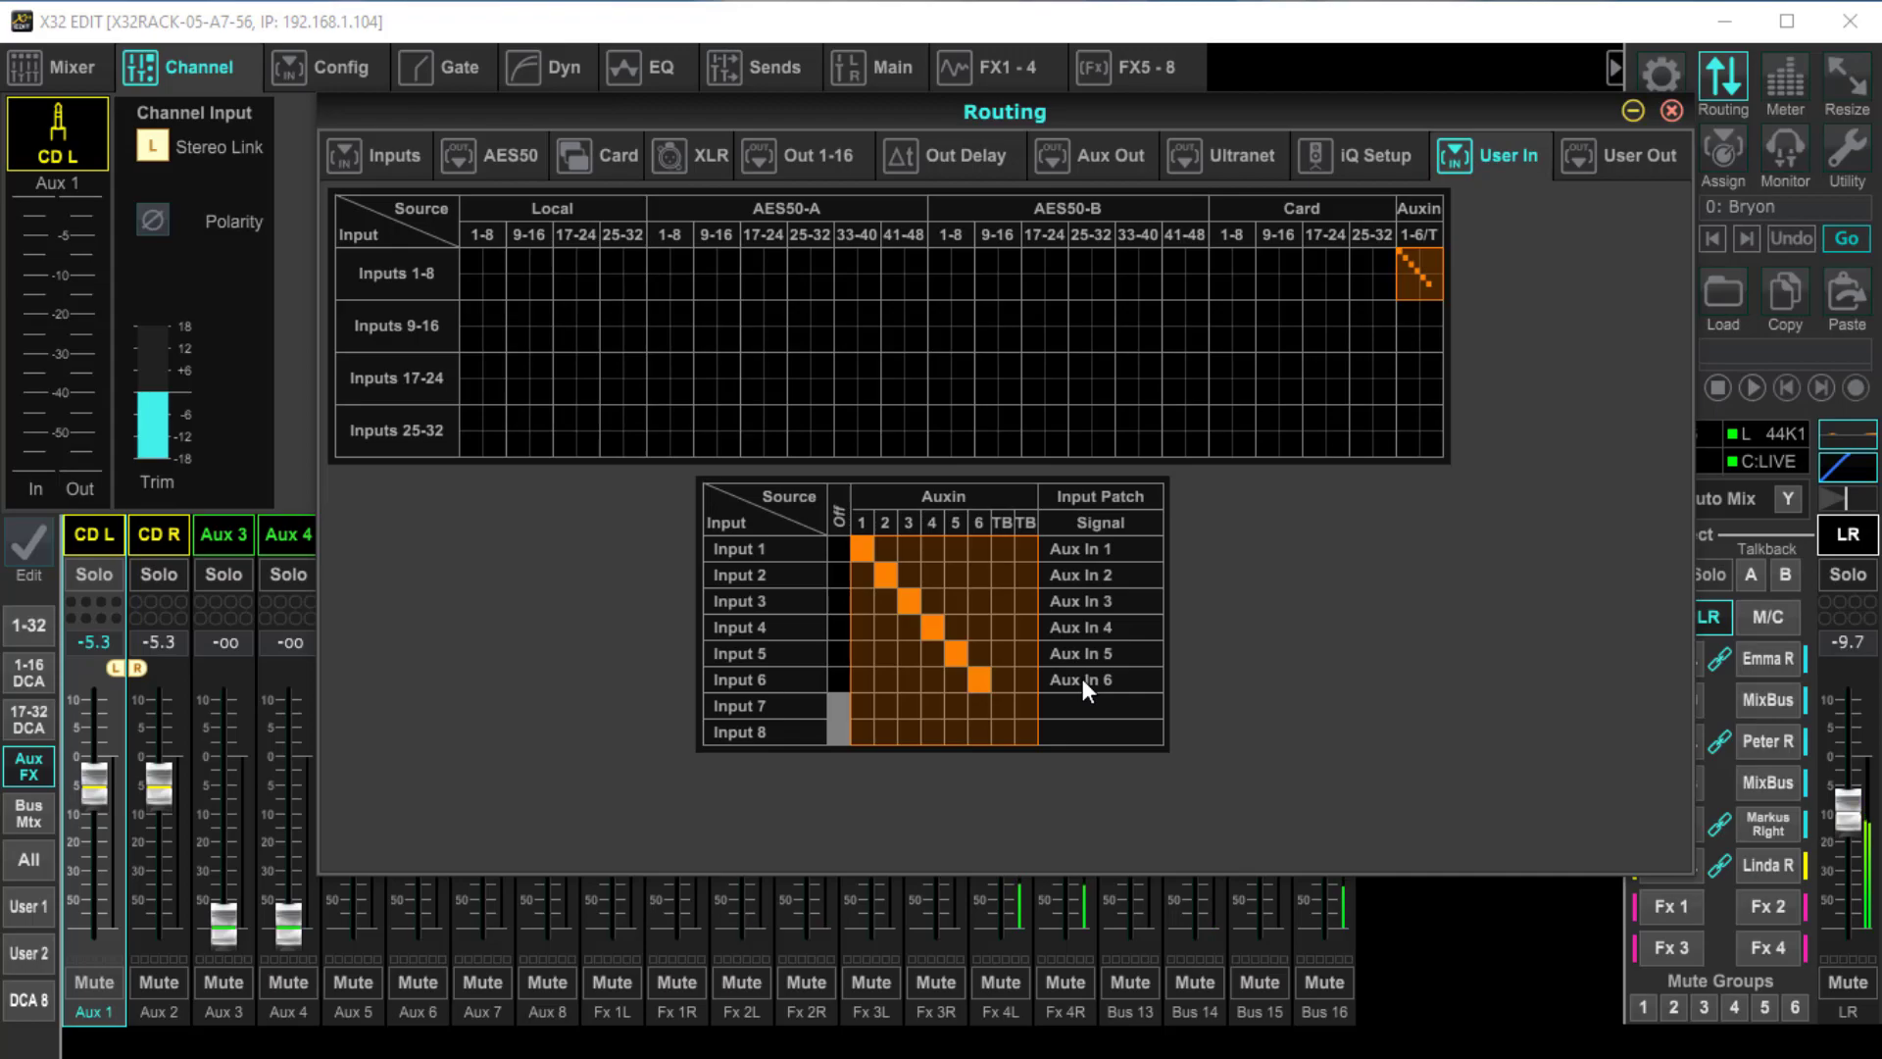
# Patch user inputs 7 and 8 to AES50-A 7 and AES50-A 8, and close the routing window
pyautogui.click(672, 281)
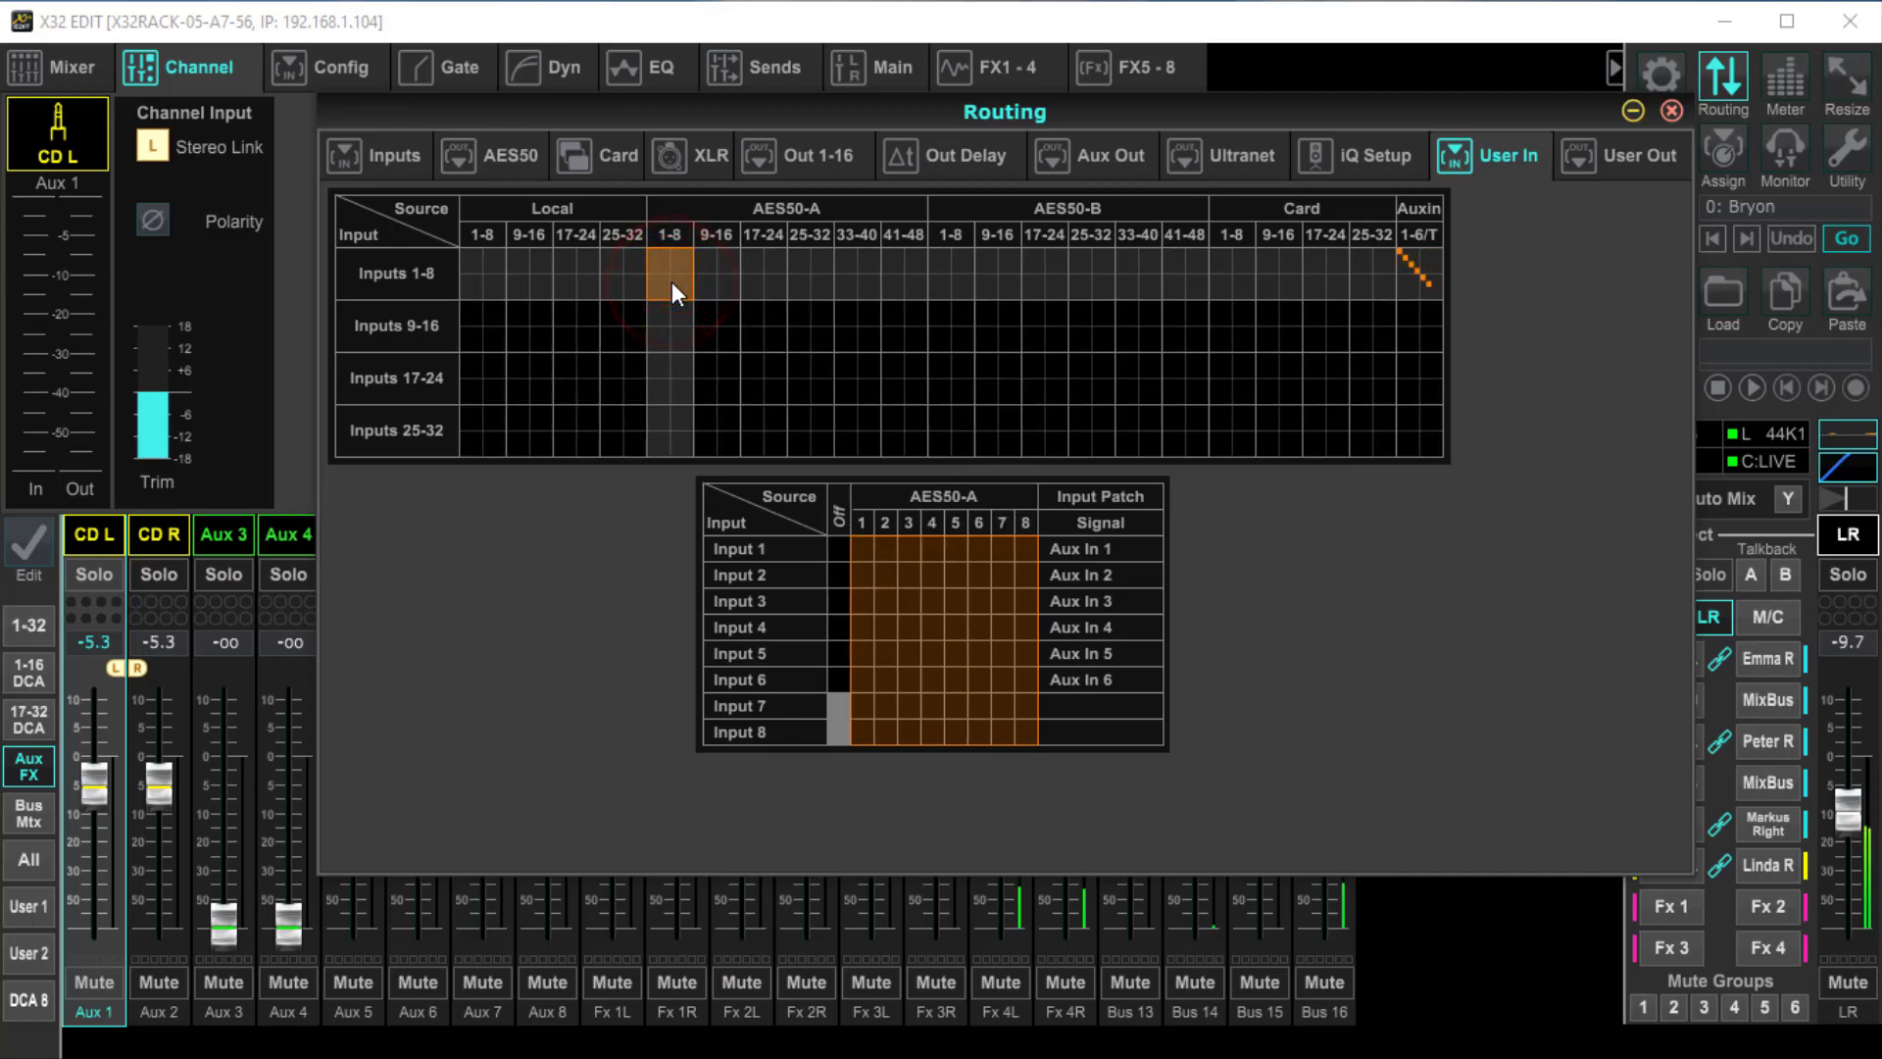
pyautogui.click(1004, 702)
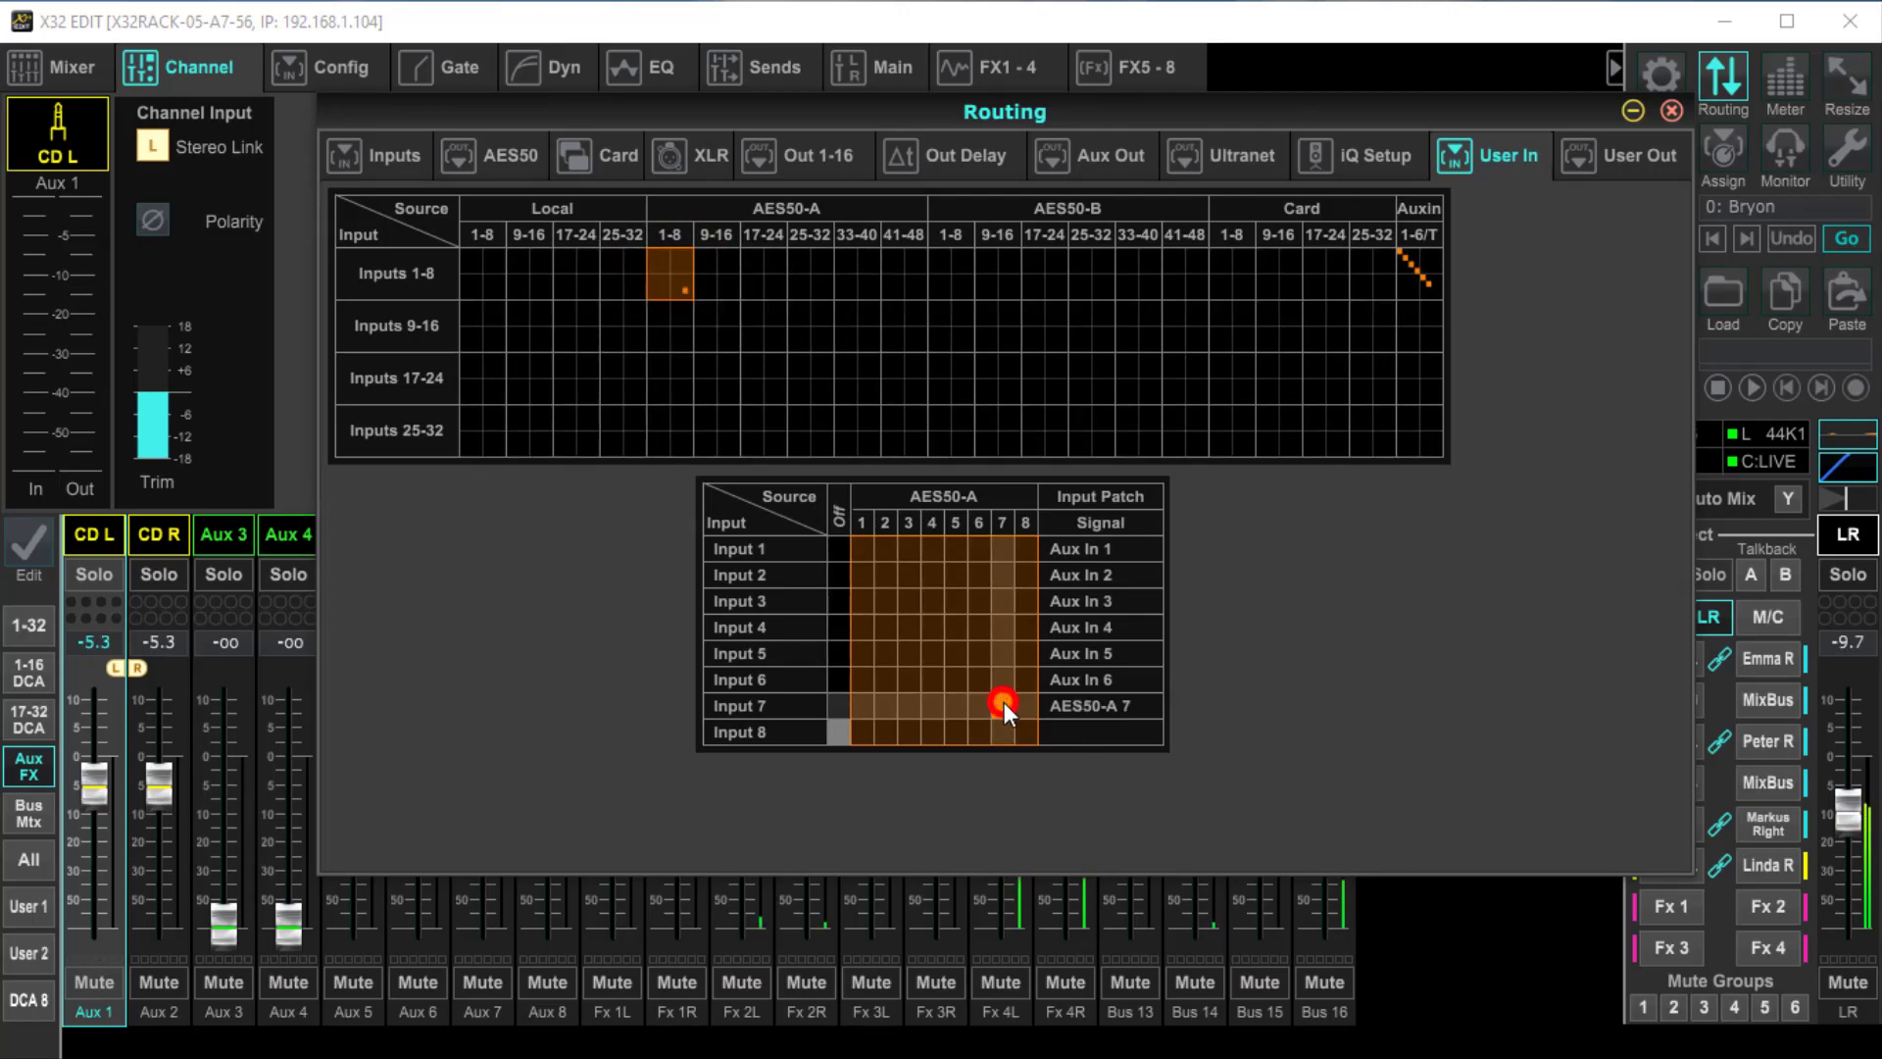
pyautogui.click(1032, 729)
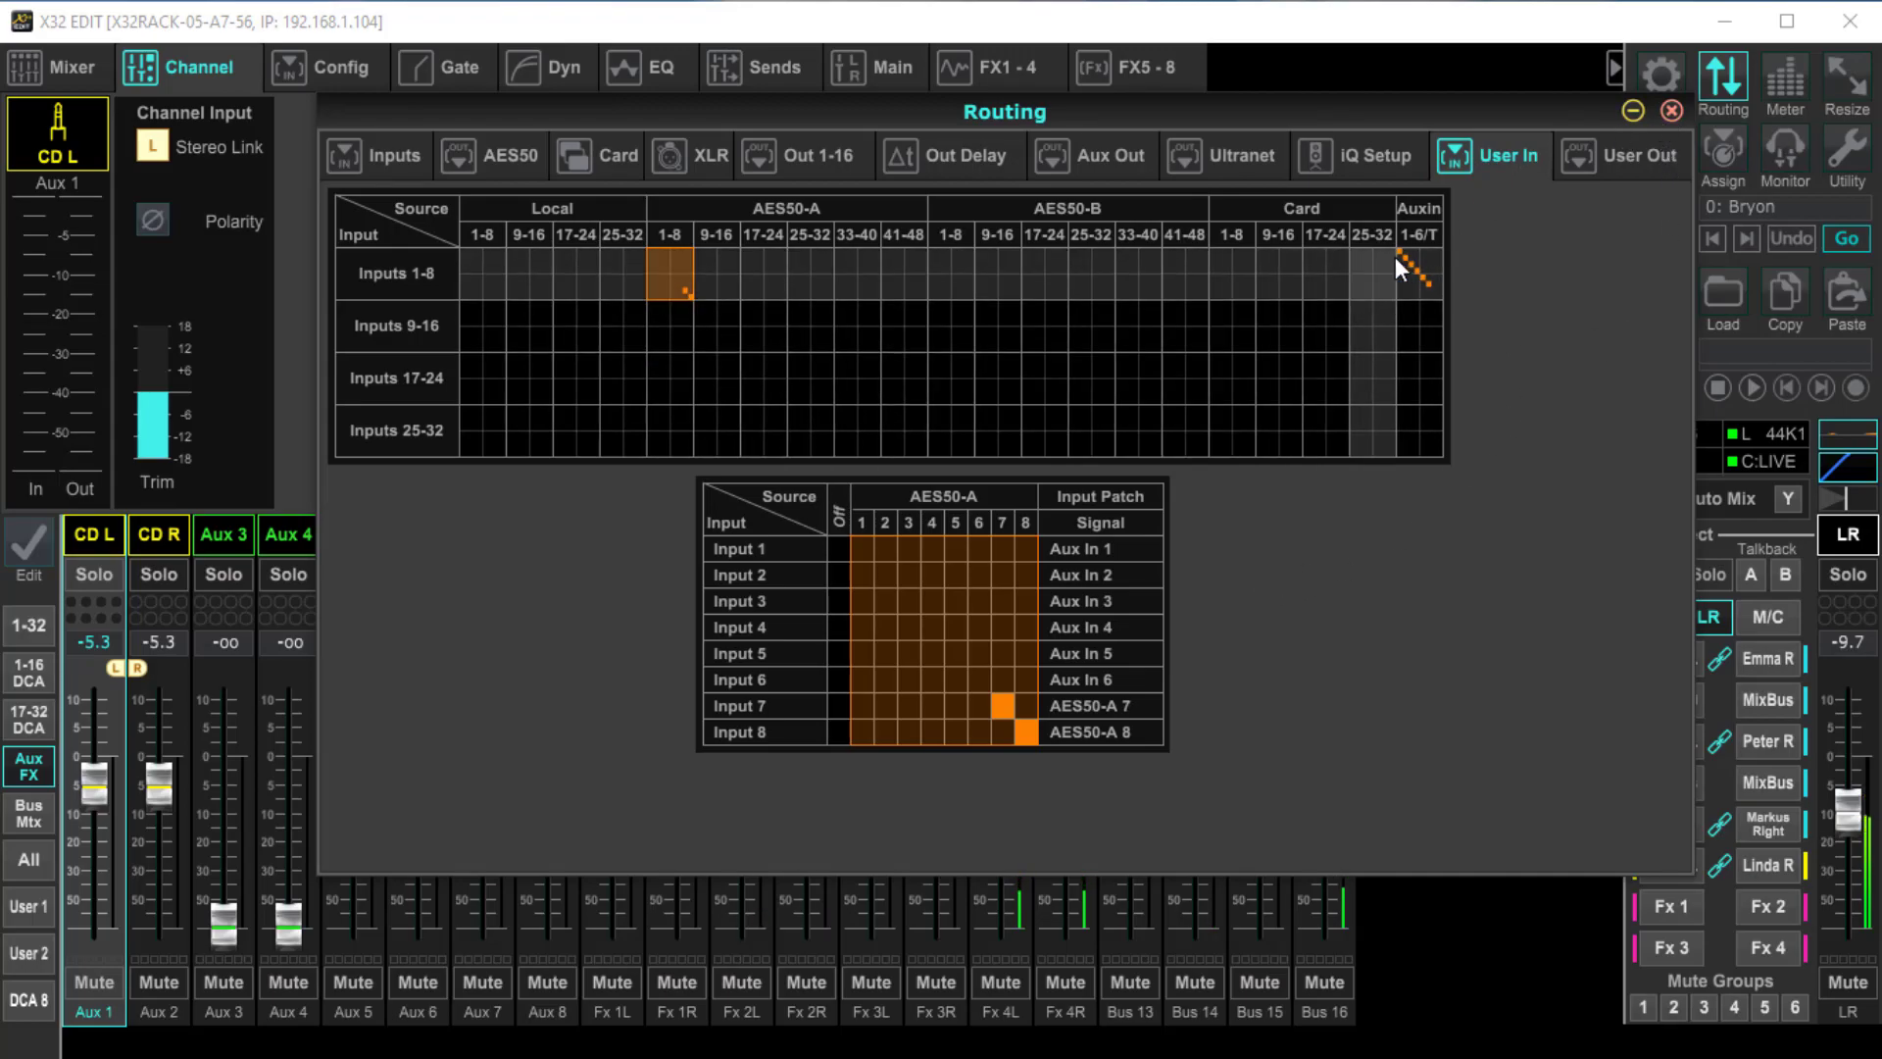
pyautogui.click(1669, 109)
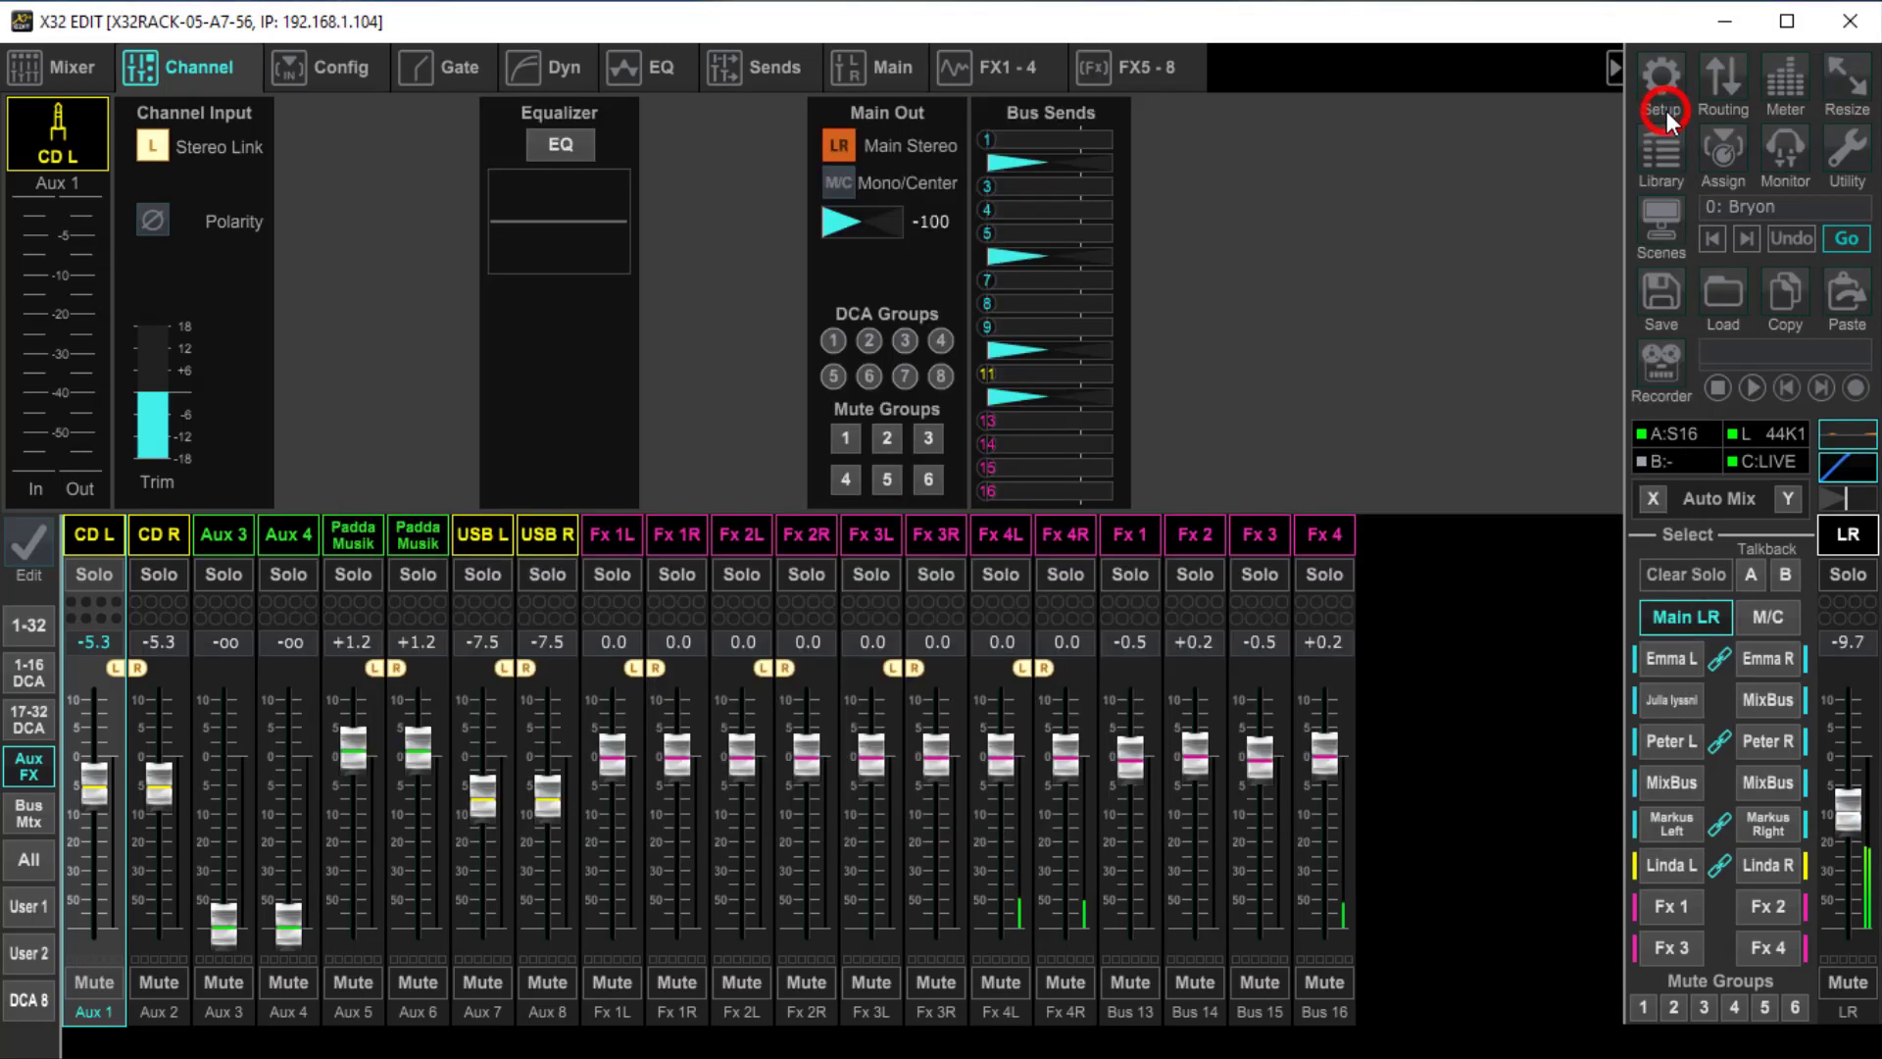
# Open the In/Out meters, pin their window, and lower the main LR fader to about -38.7
pyautogui.click(1782, 86)
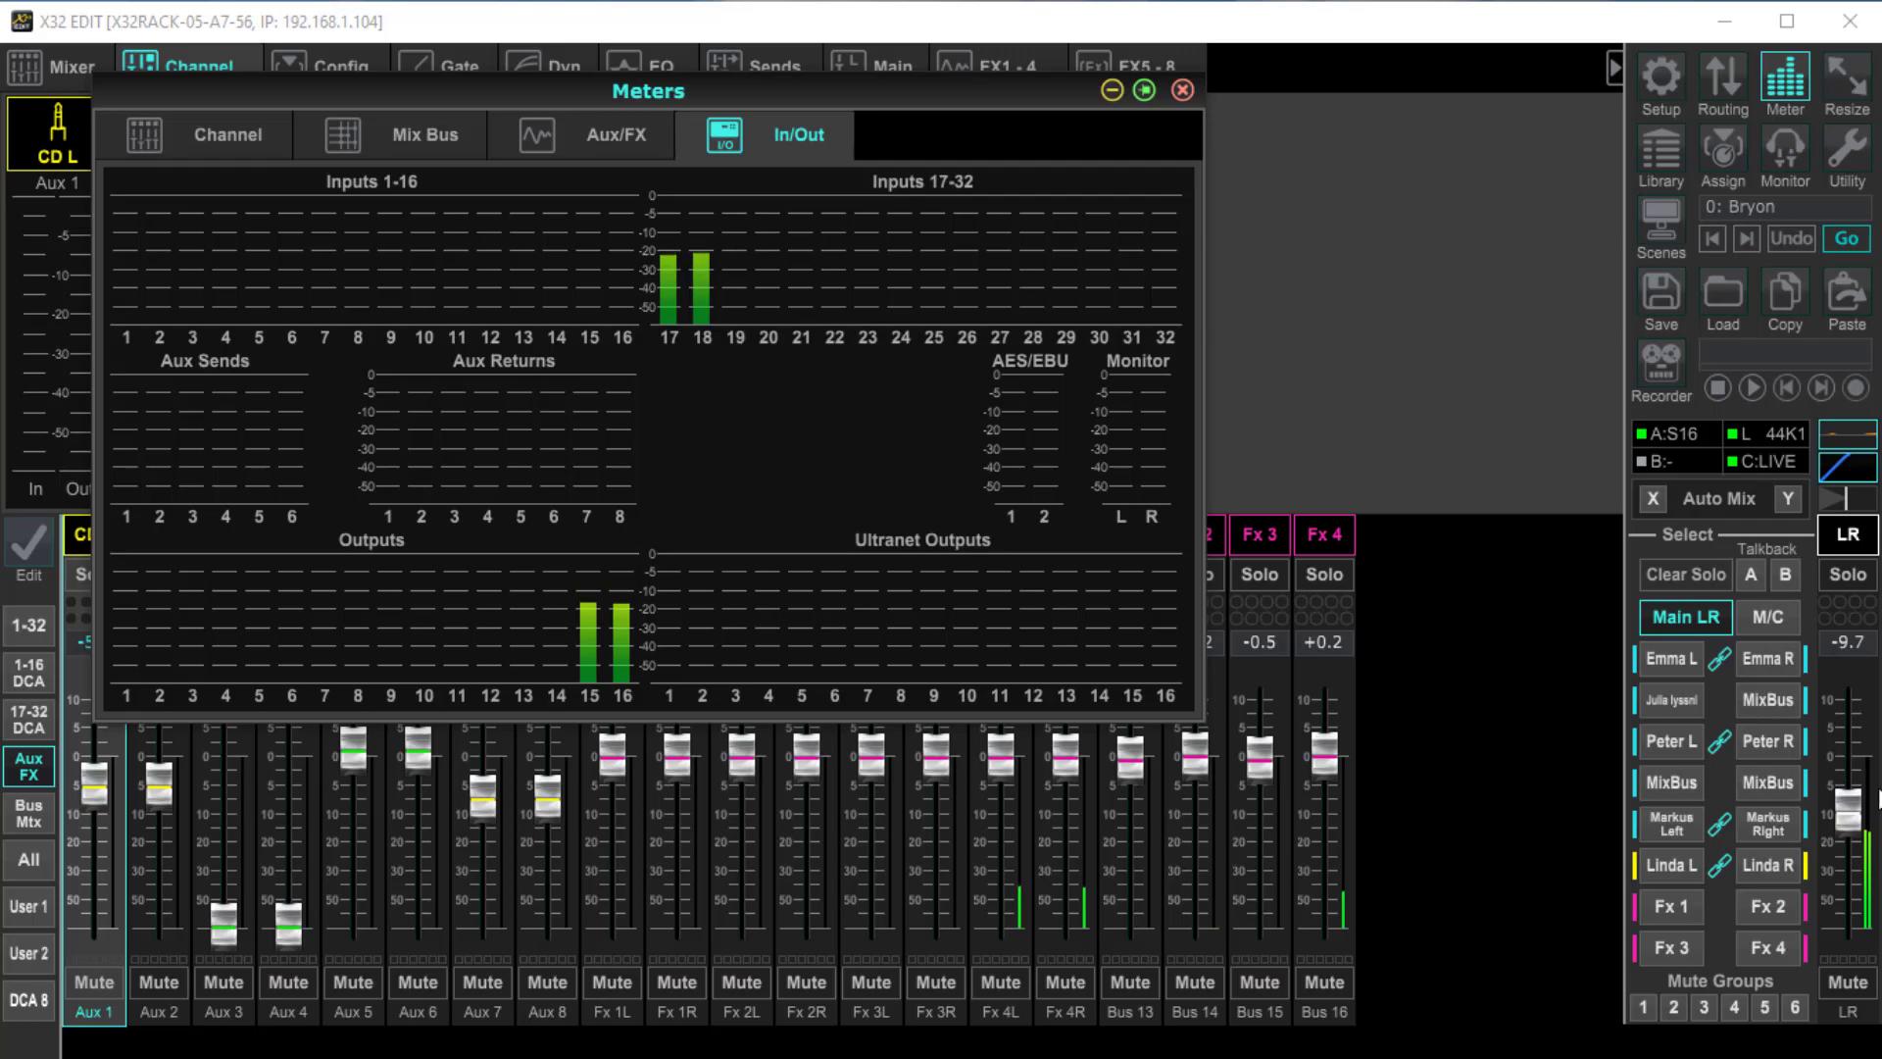
pyautogui.moveTo(1847, 805); pyautogui.dragTo(1847, 891)
pyautogui.click(1784, 78)
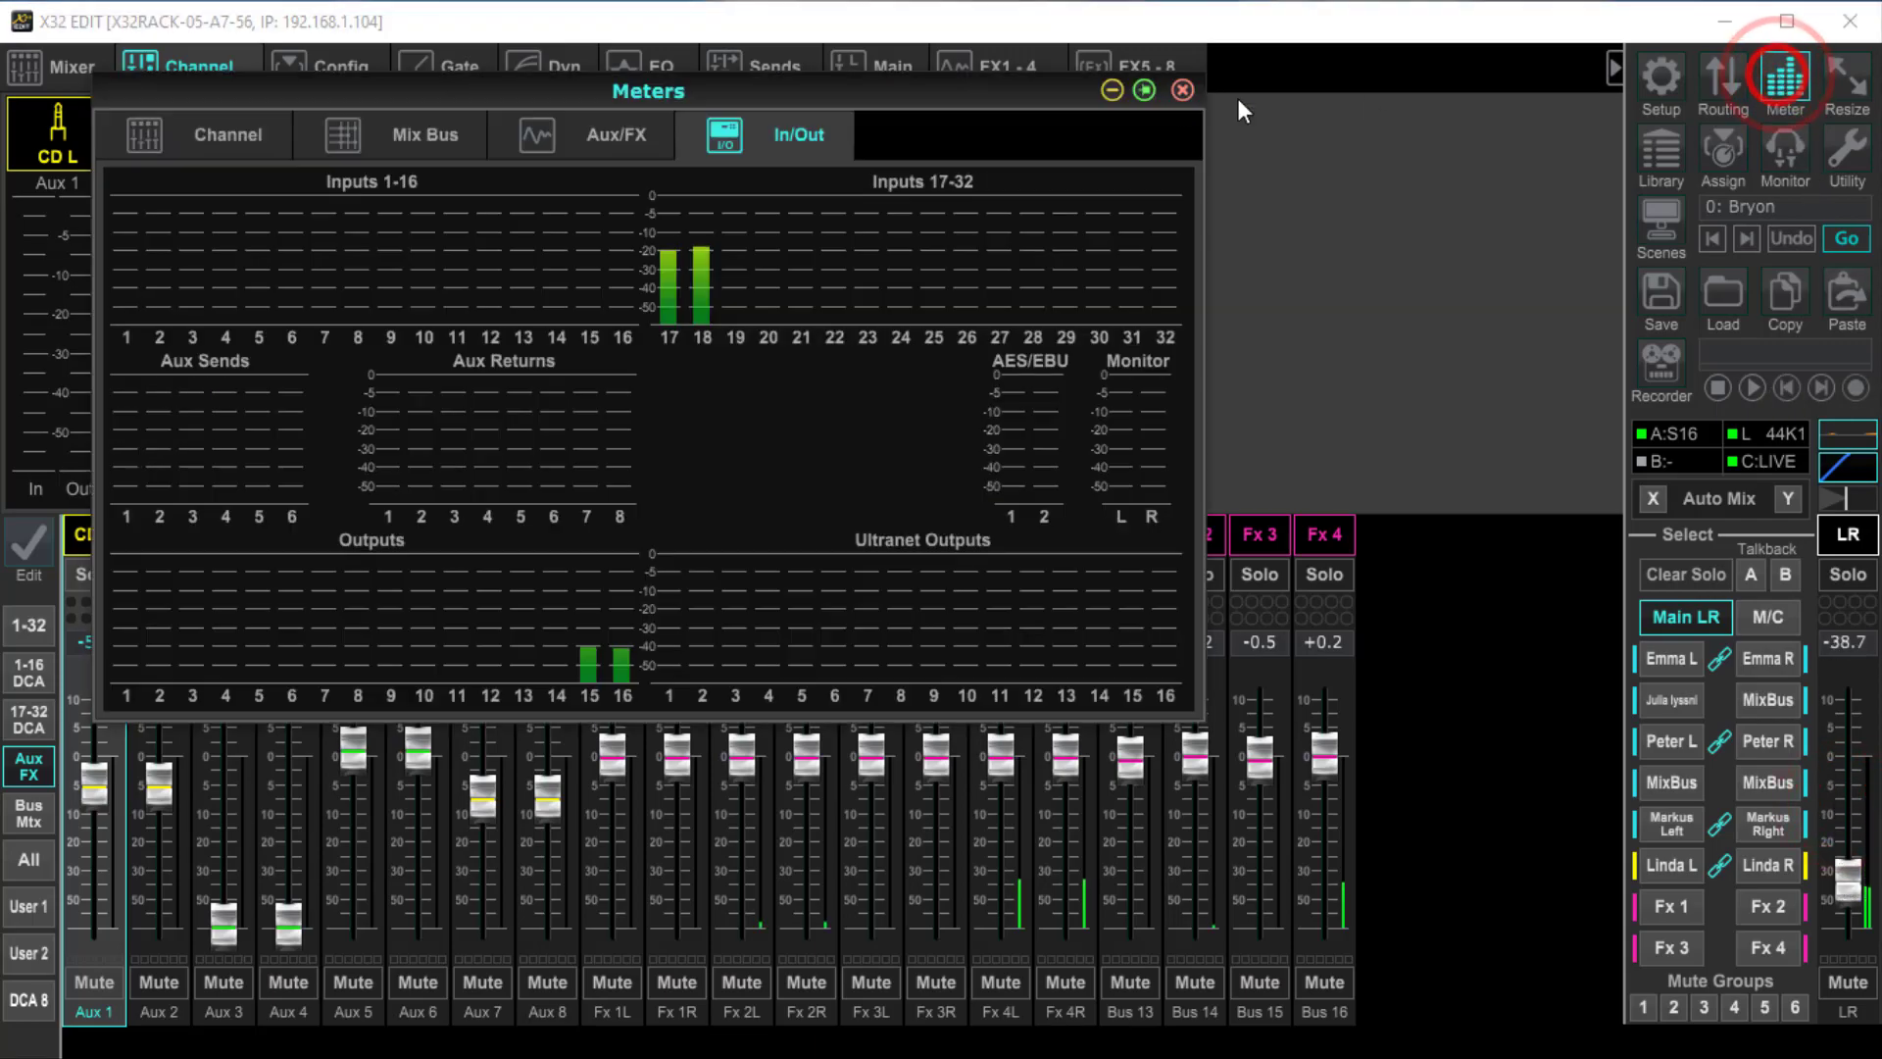
pyautogui.click(1142, 87)
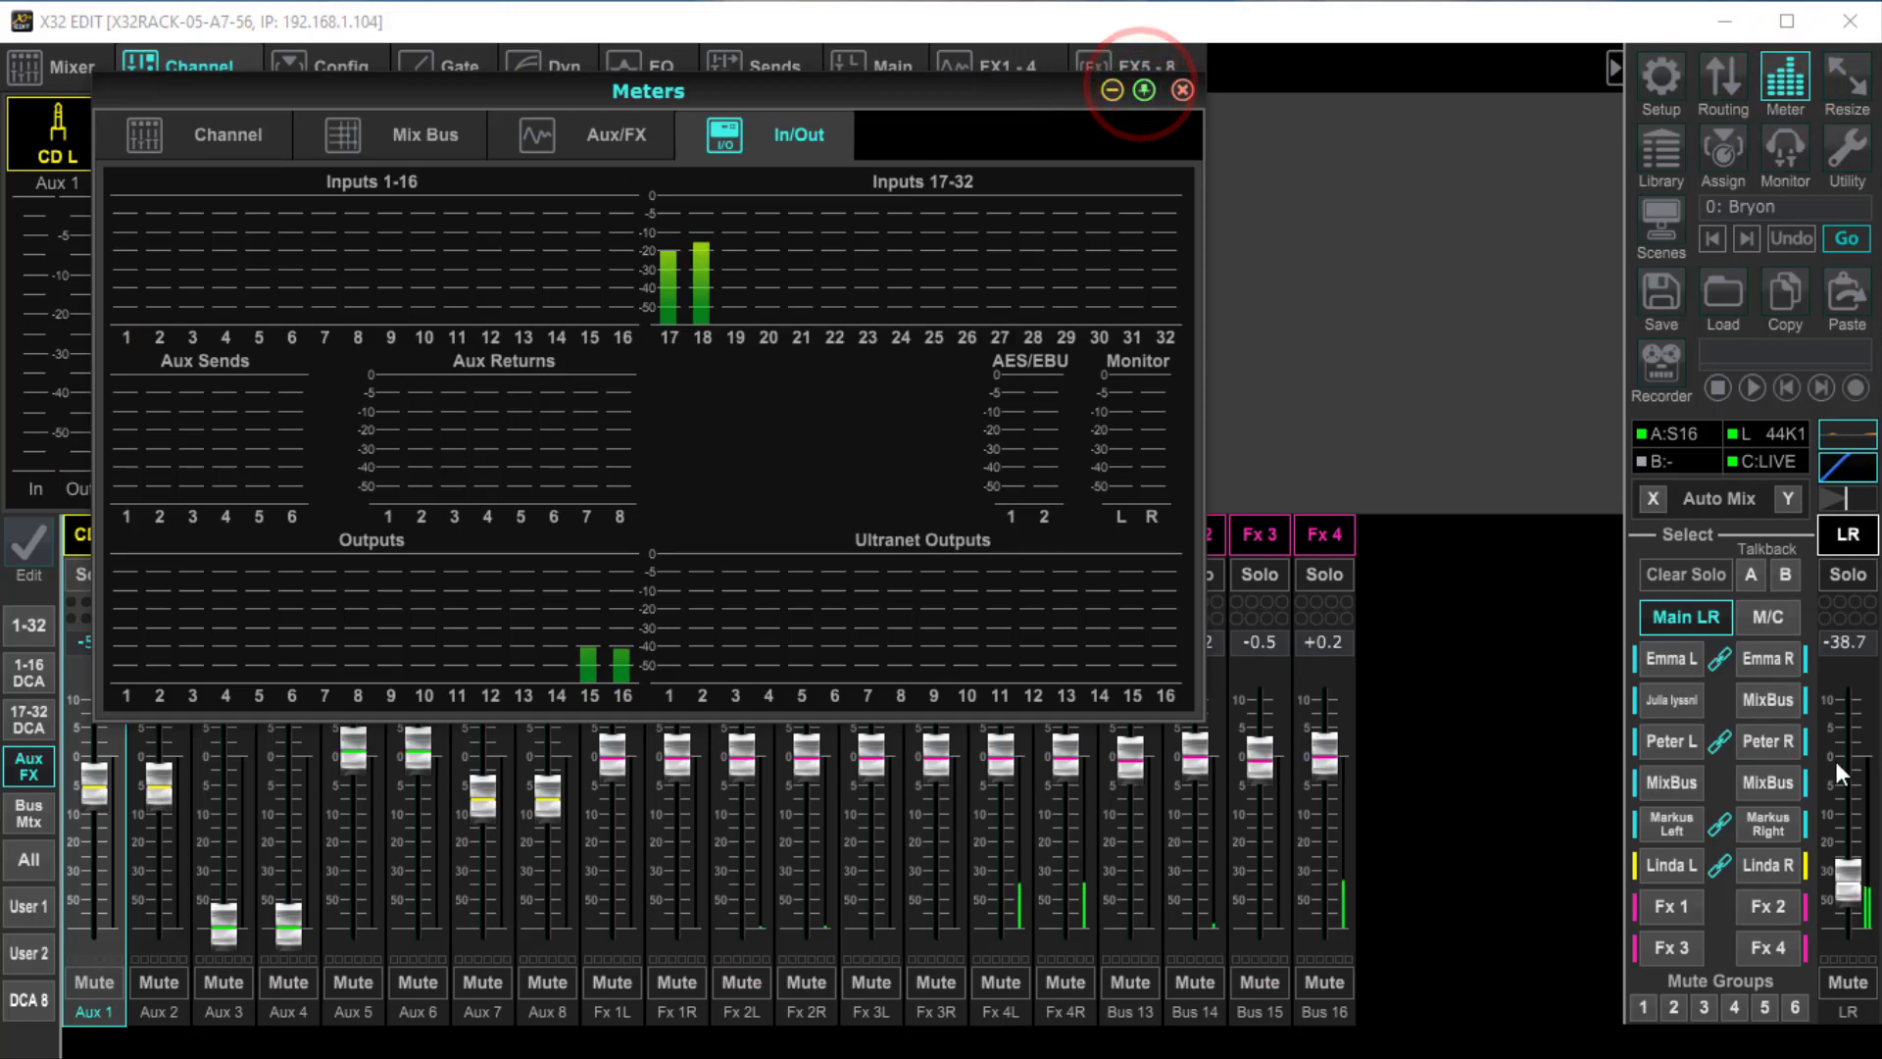
# Raise the main LR fader to about -6.8 and bring the linked channel 17 and 18 faders up to about -5
pyautogui.moveTo(1848, 875); pyautogui.dragTo(1871, 789)
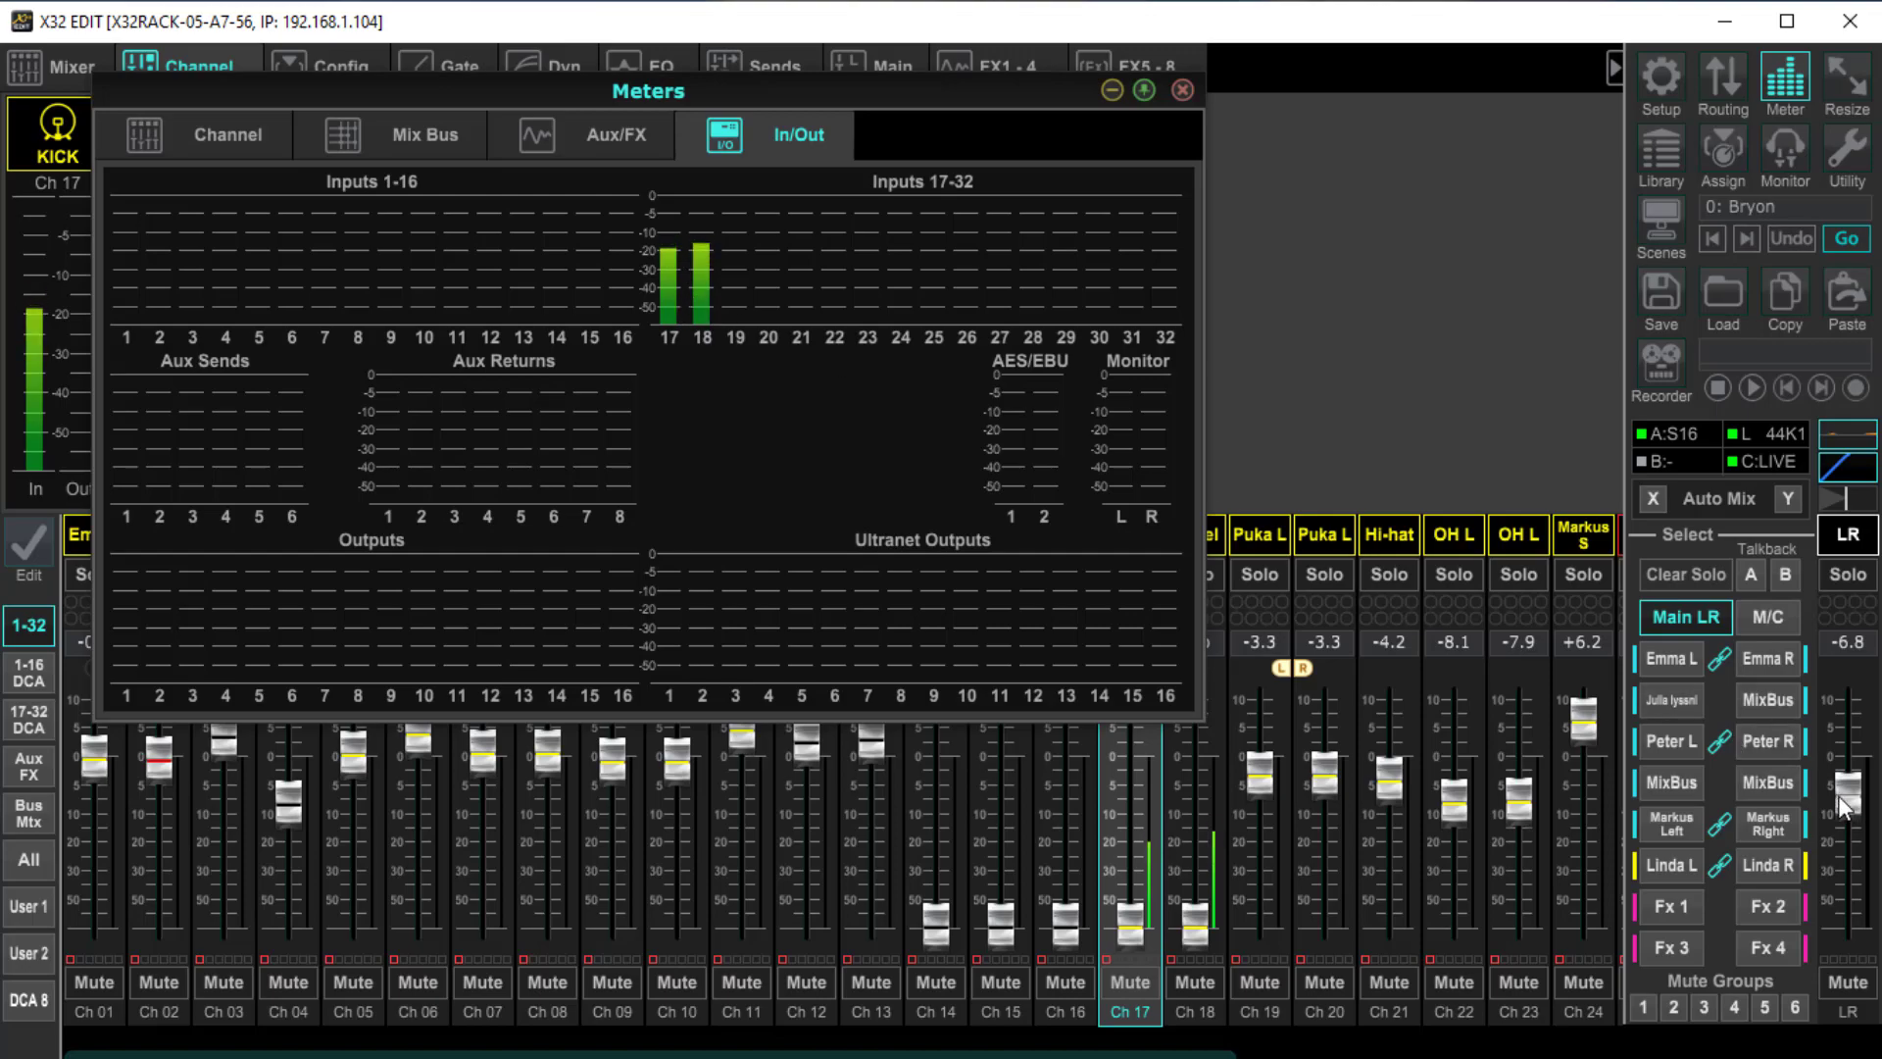
pyautogui.click(1850, 842)
pyautogui.moveTo(1204, 927); pyautogui.dragTo(1203, 796)
pyautogui.click(589, 631)
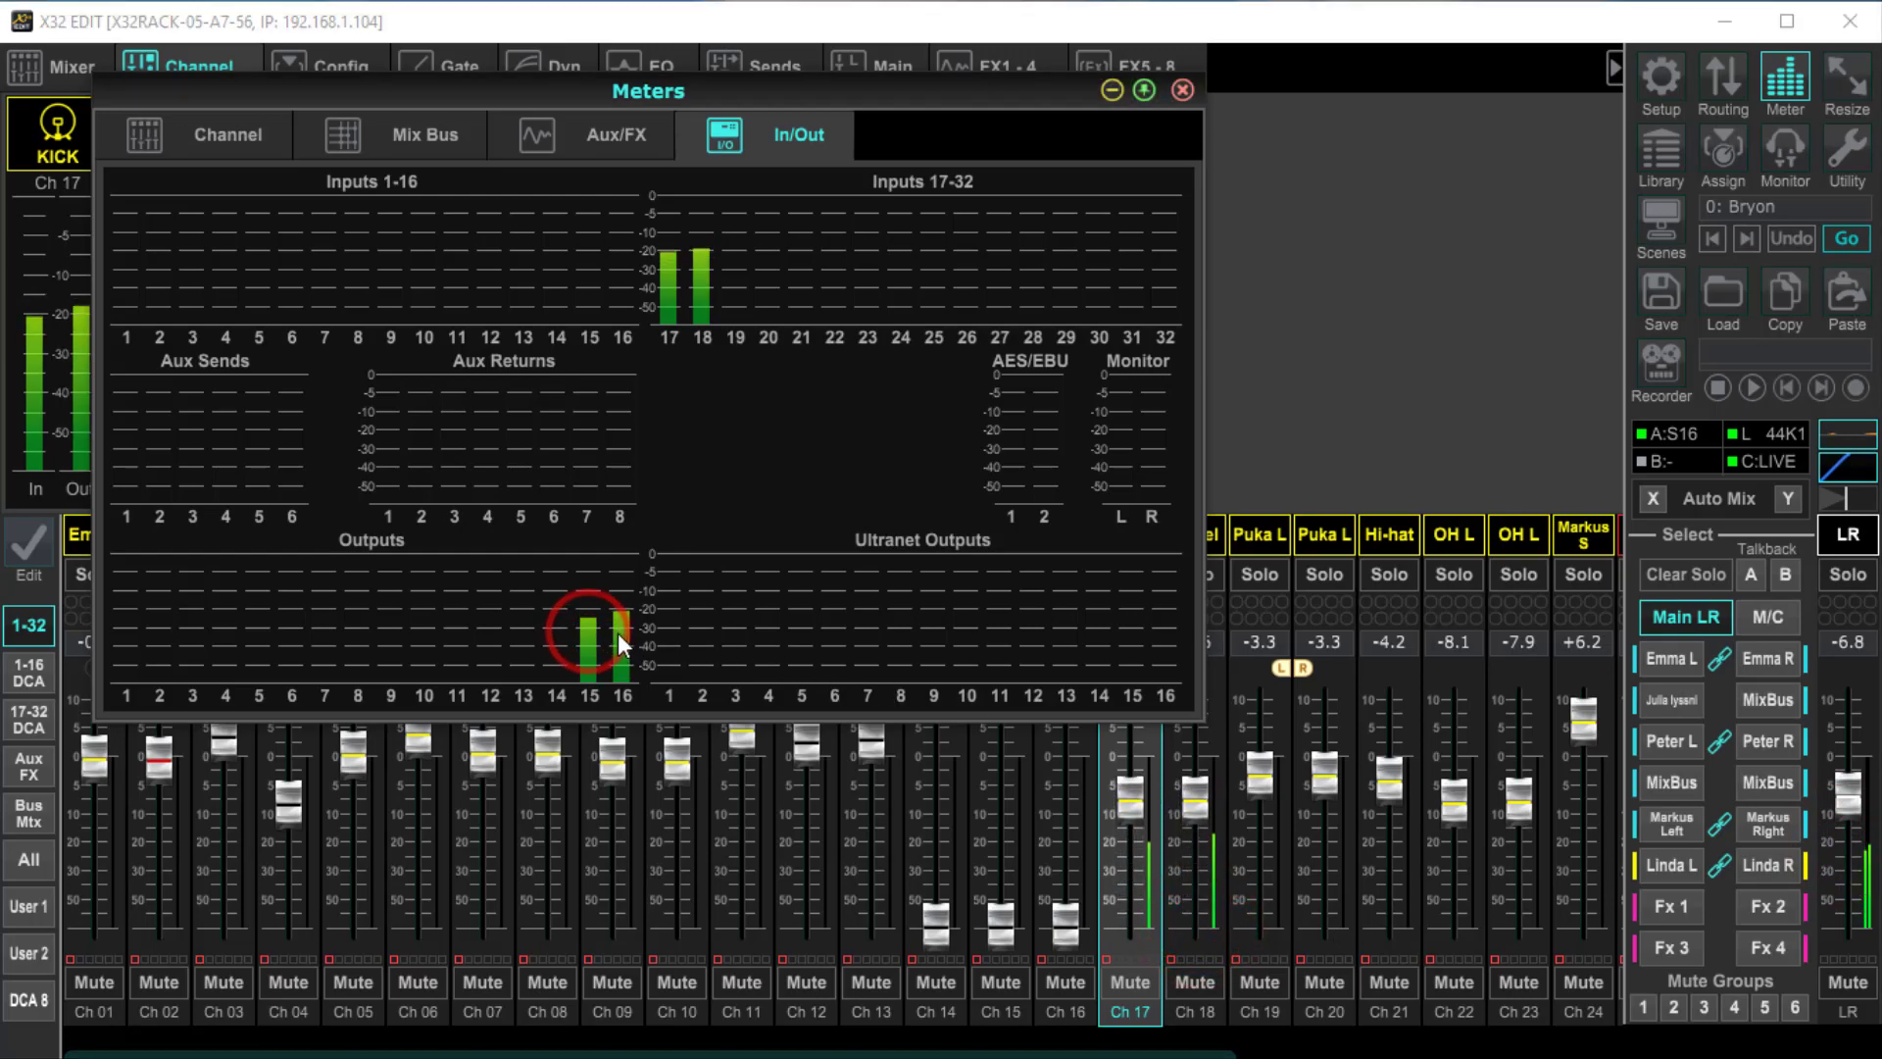
pyautogui.moveTo(1194, 798)
pyautogui.mouseDown()
pyautogui.moveTo(1188, 908)
pyautogui.moveTo(1206, 784)
pyautogui.mouseUp()
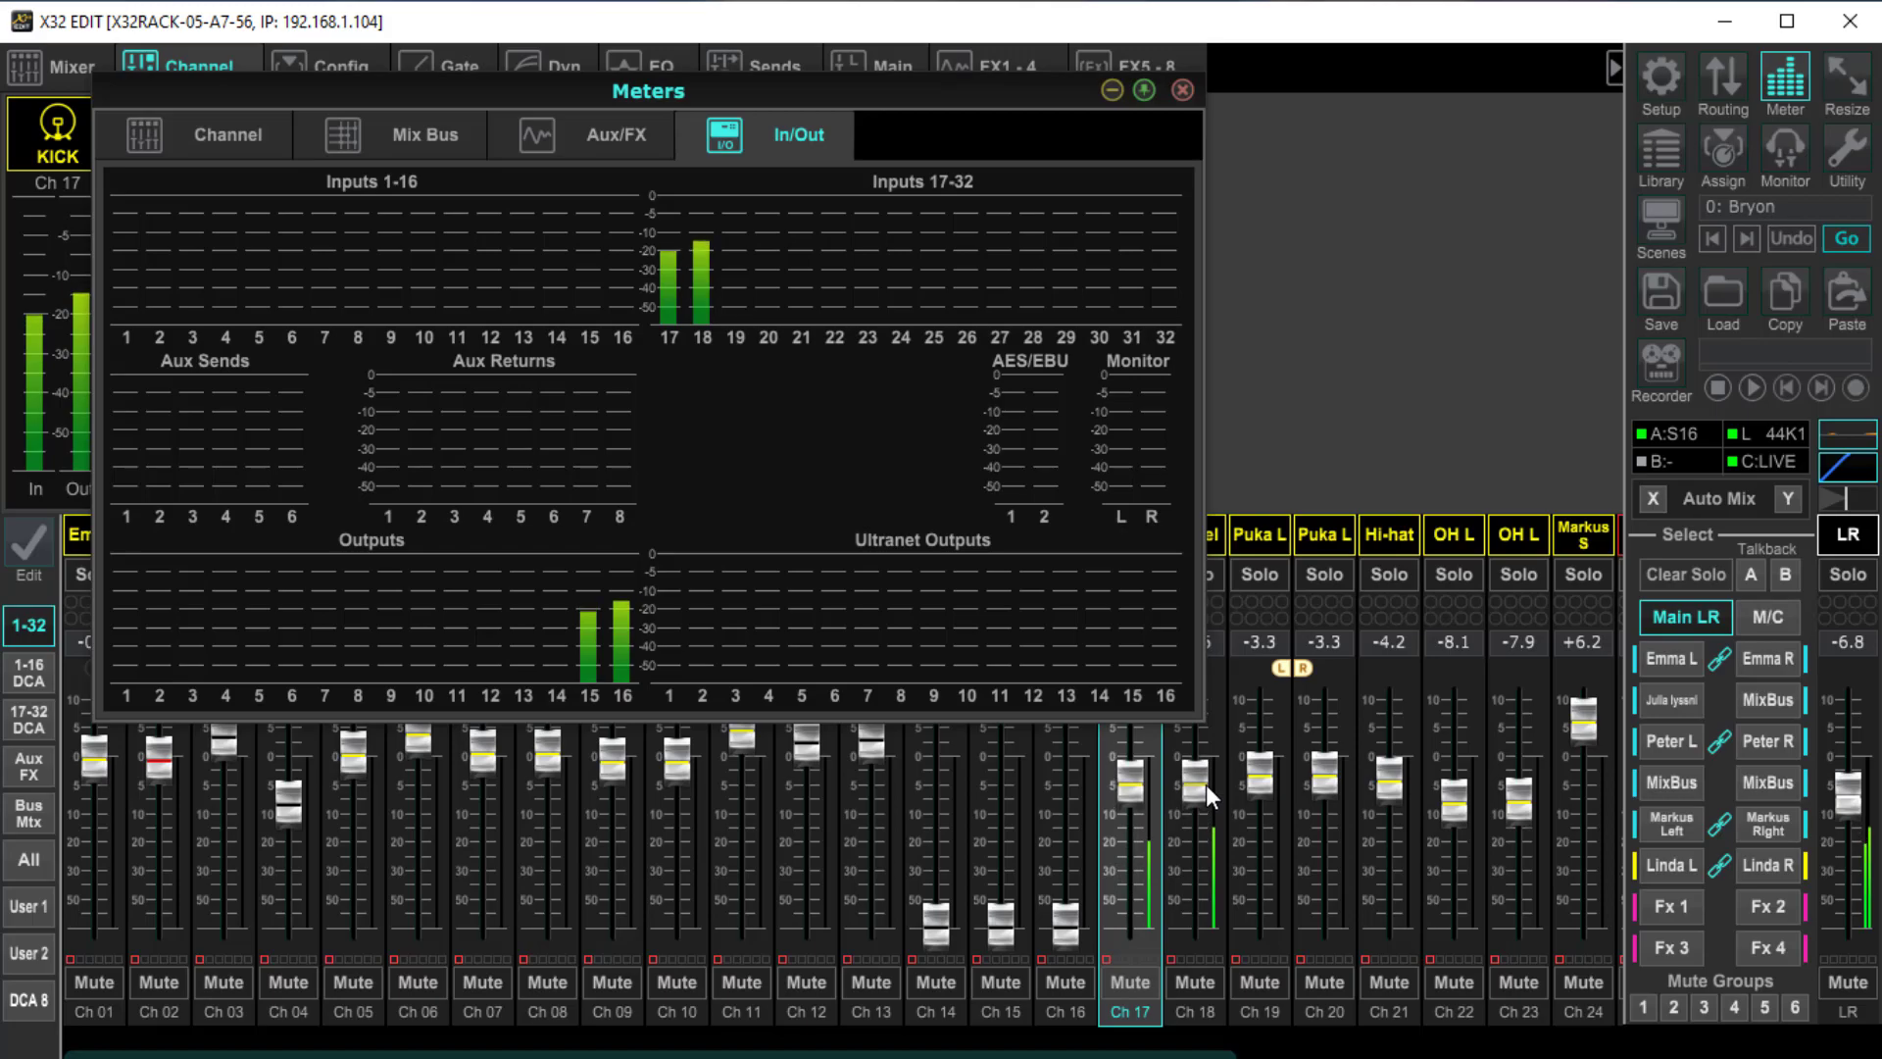